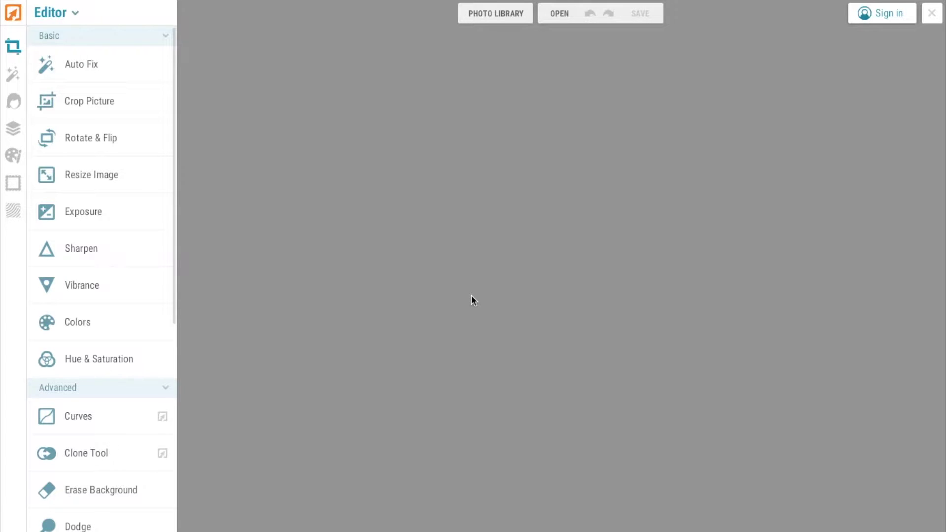
- Open the Pixabay-Pumpkin Fence photo from the iPiccy Review folder on the computer
left_click(554, 15)
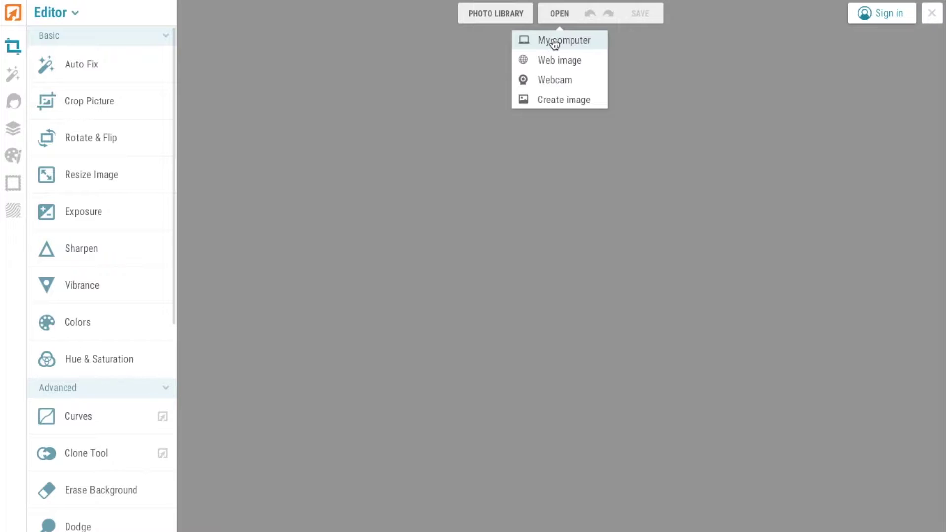
left_click(555, 43)
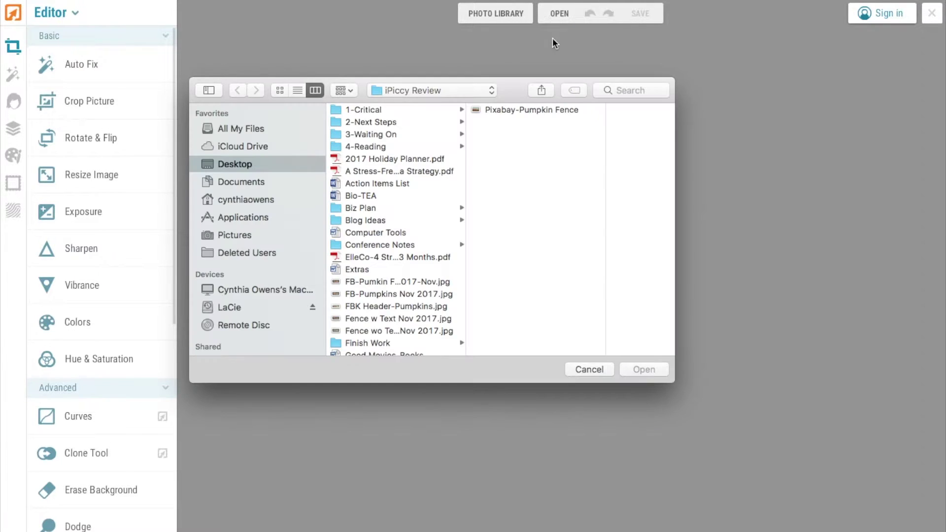
left_click(551, 109)
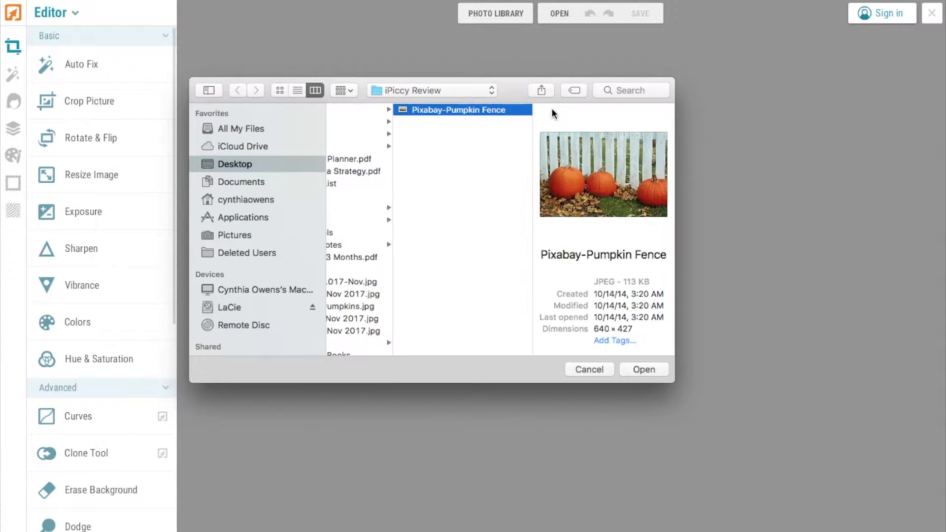
left_click(644, 371)
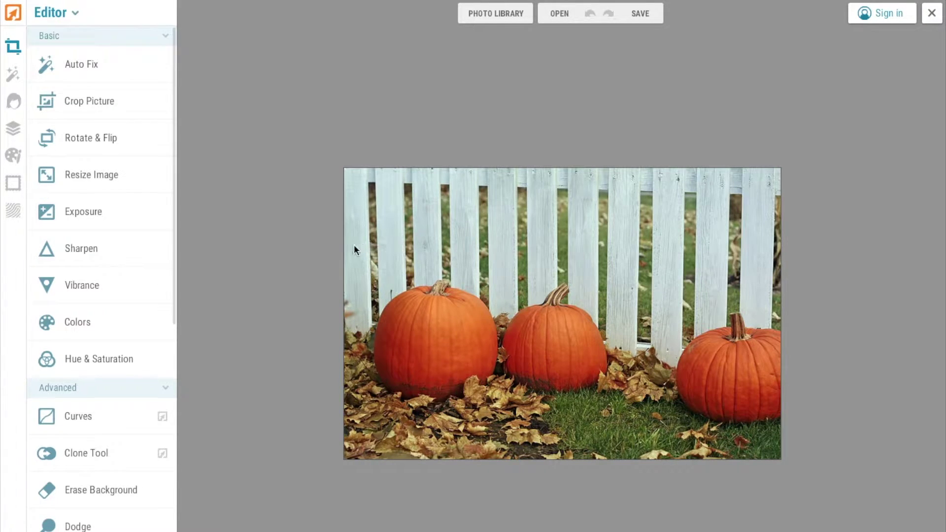
- Crop the photo with the Facebook Cover preset at 850 x 315, shifting the crop area slightly downward over the pumpkins
left_click(106, 103)
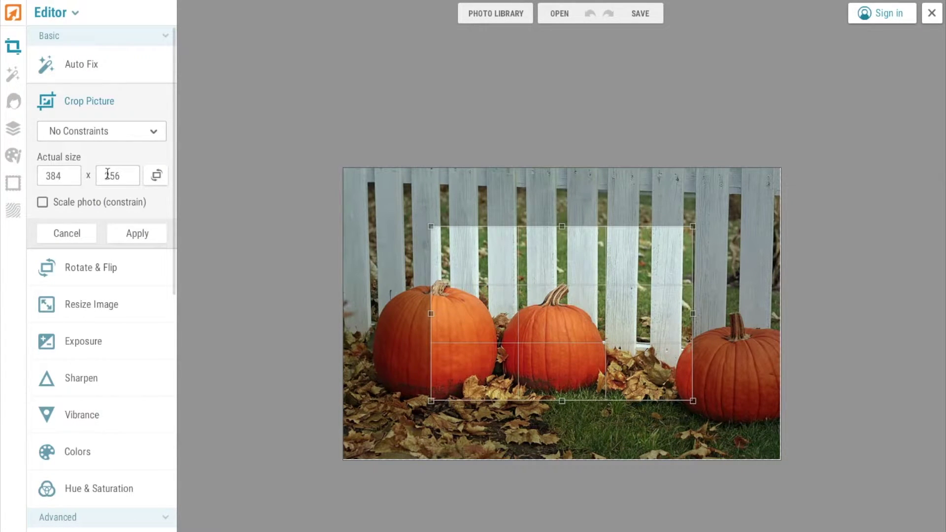
left_click(154, 133)
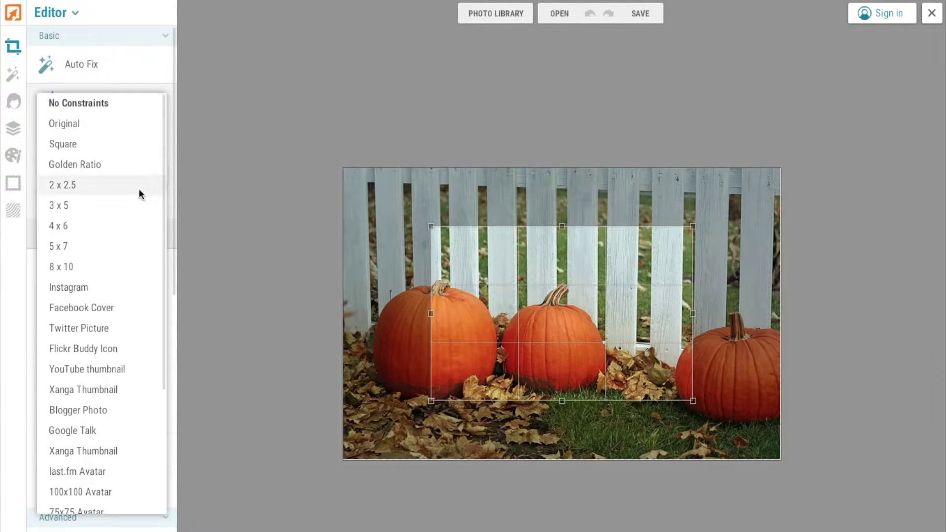
left_click(95, 308)
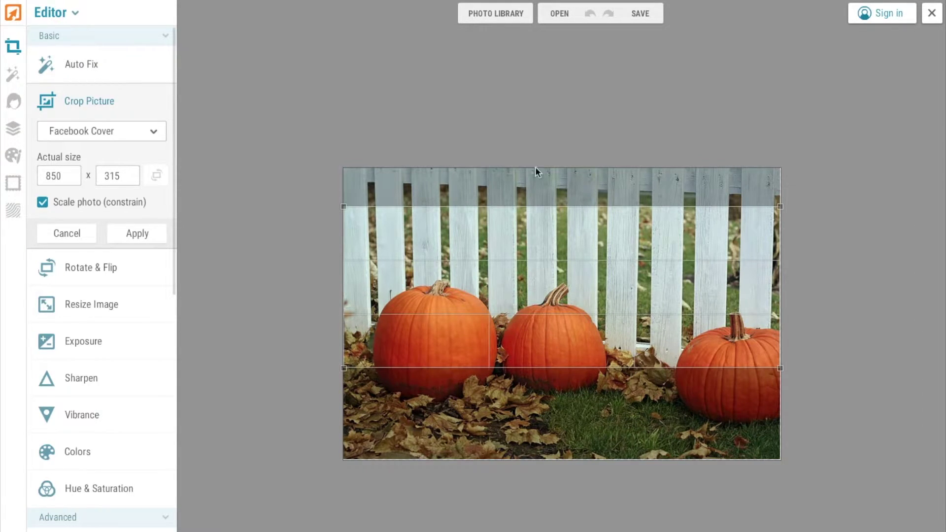
left_click_drag(521, 277, 546, 282)
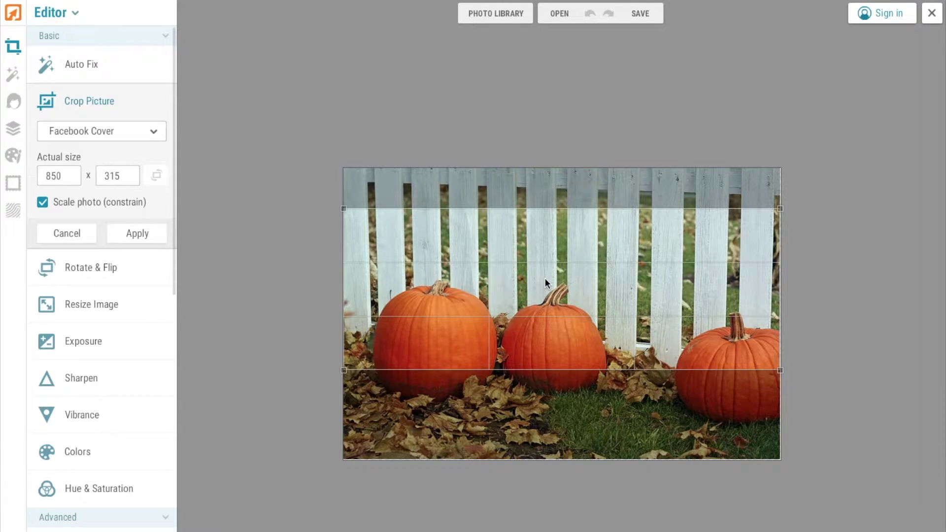
left_click(130, 235)
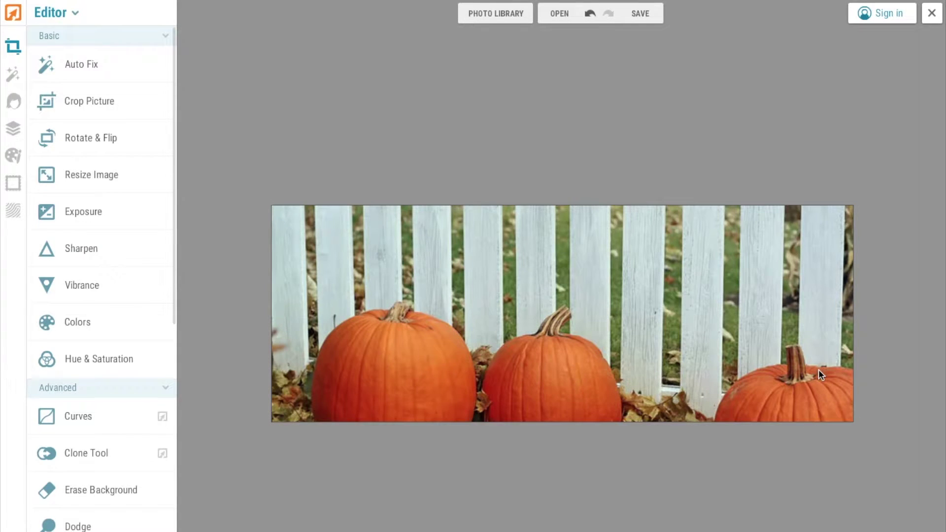
- Try flipping the cropped photo horizontally and vertically, and discard both flips
left_click(140, 140)
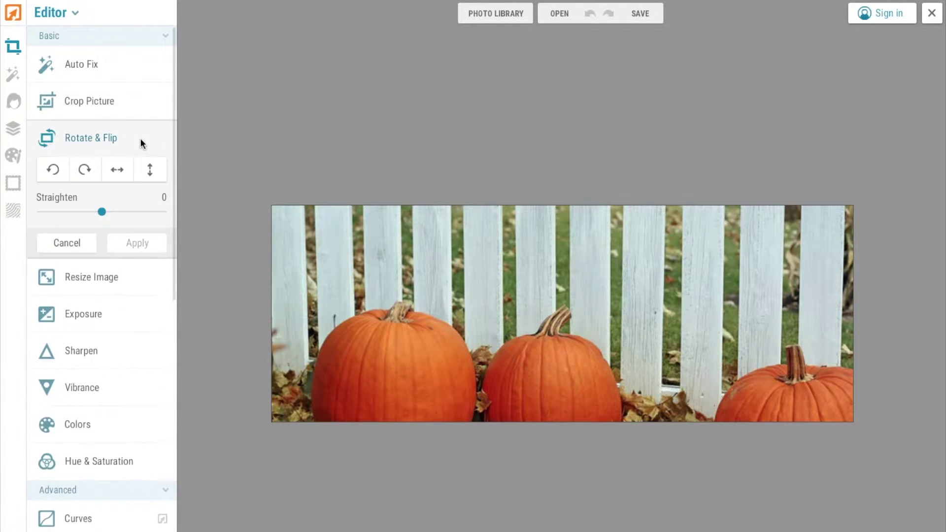
left_click(119, 177)
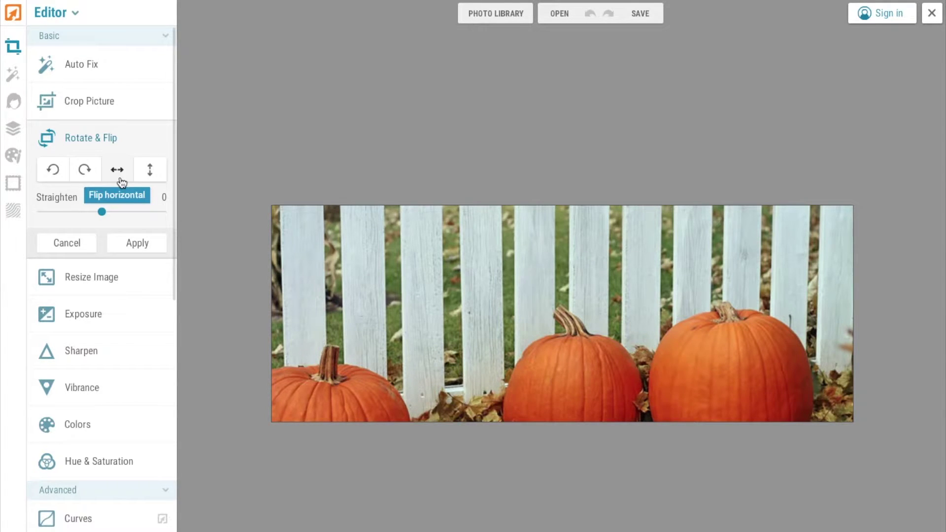
left_click(149, 177)
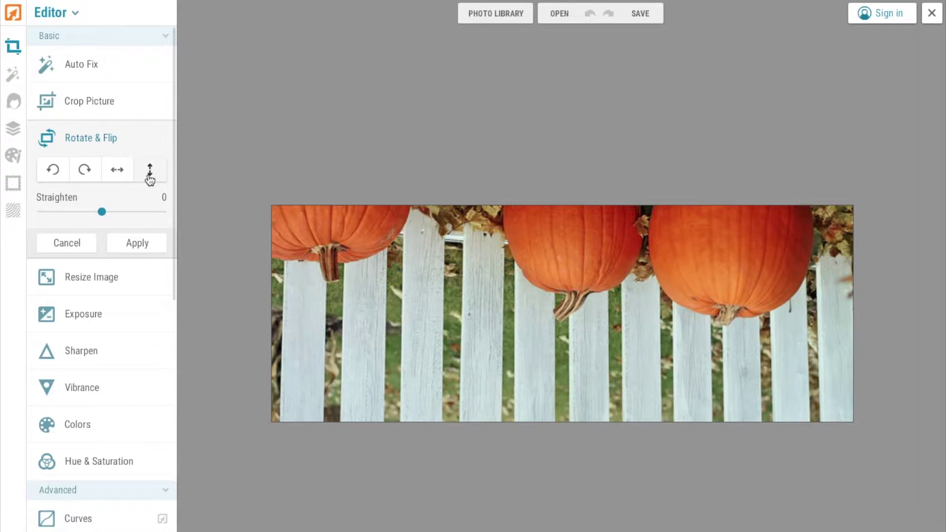
left_click(67, 244)
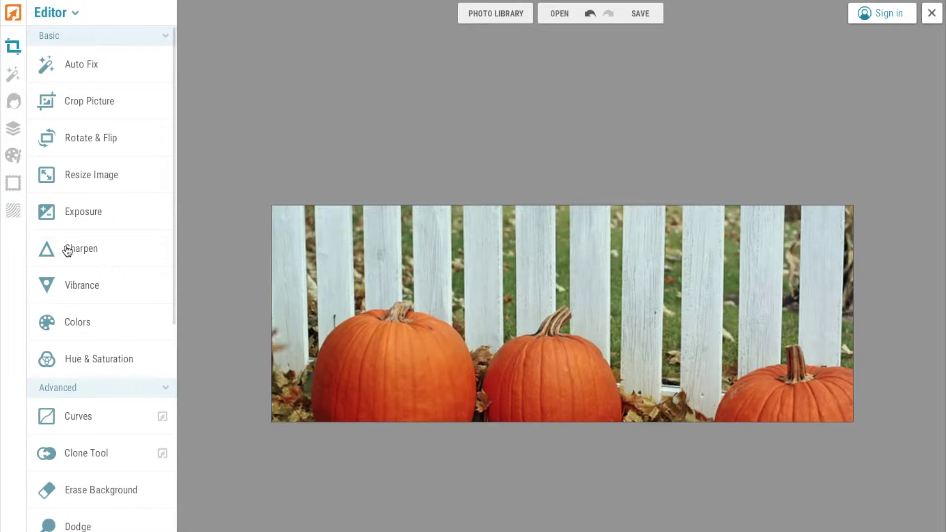
- Try magenta, green and blue color filters on a Vignette effect, and discard the effect
left_click(13, 77)
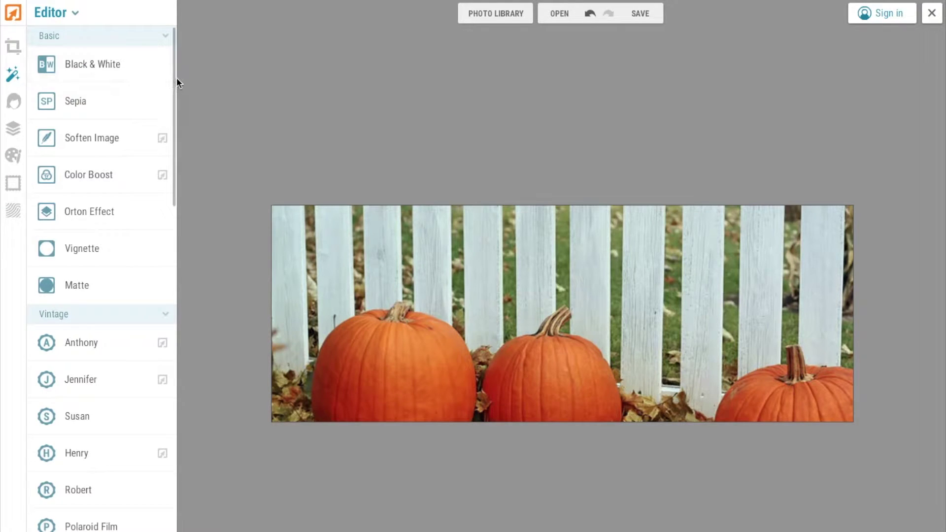
left_click_drag(177, 79, 275, 38)
left_click(99, 241)
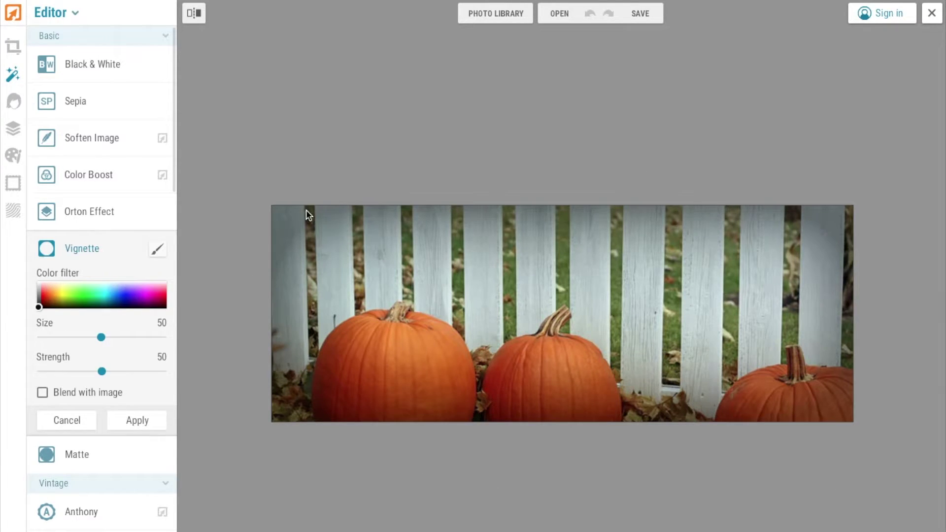
left_click(154, 299)
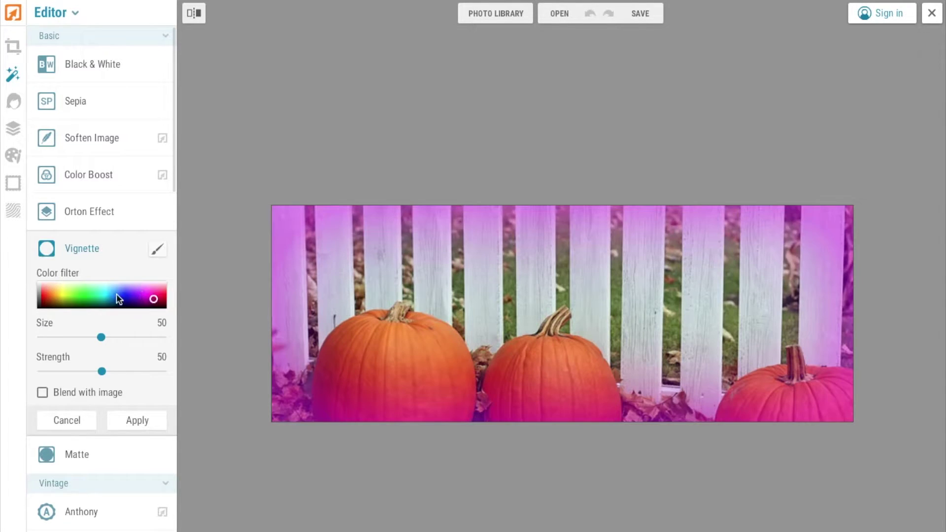
left_click_drag(110, 296, 89, 298)
left_click(132, 300)
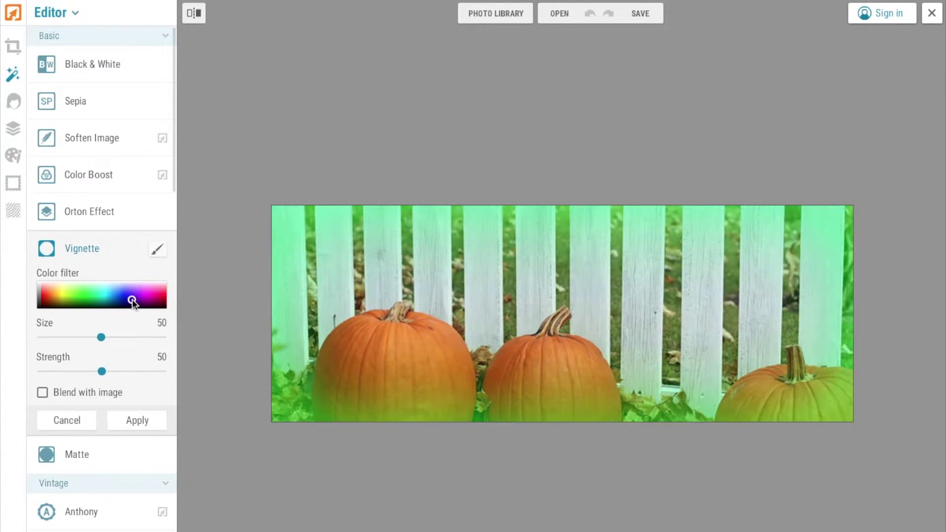
left_click(77, 422)
- Apply a black Vignette effect to the photo with size 33 and strength 75
left_click(91, 254)
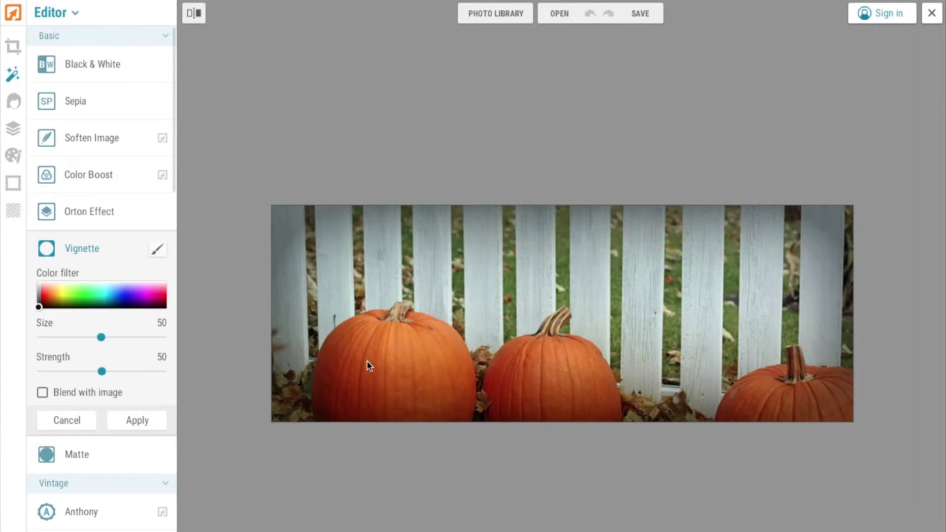
left_click_drag(101, 338, 78, 341)
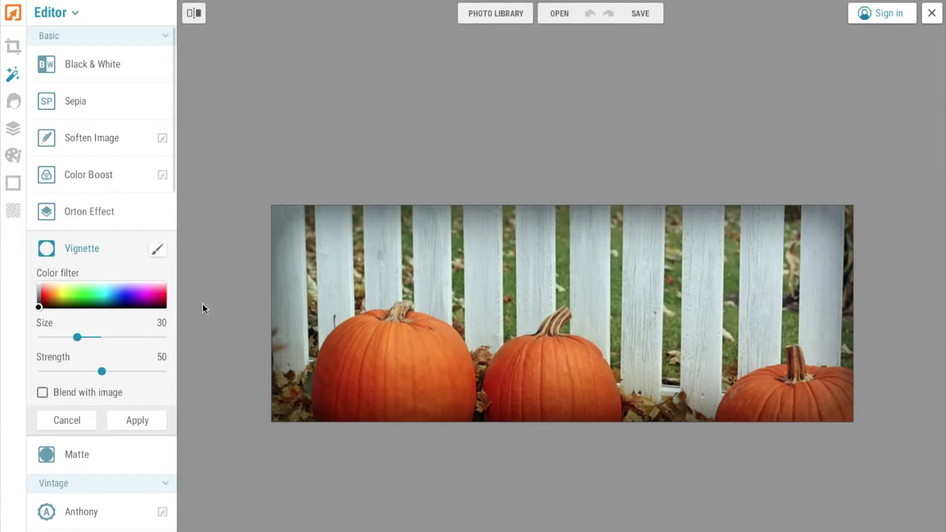
left_click_drag(103, 380, 133, 378)
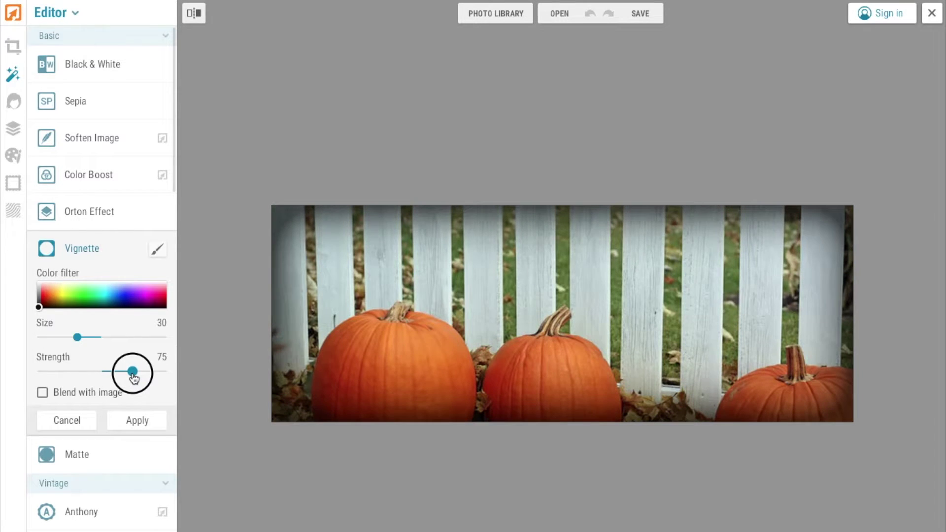
left_click_drag(77, 340, 82, 343)
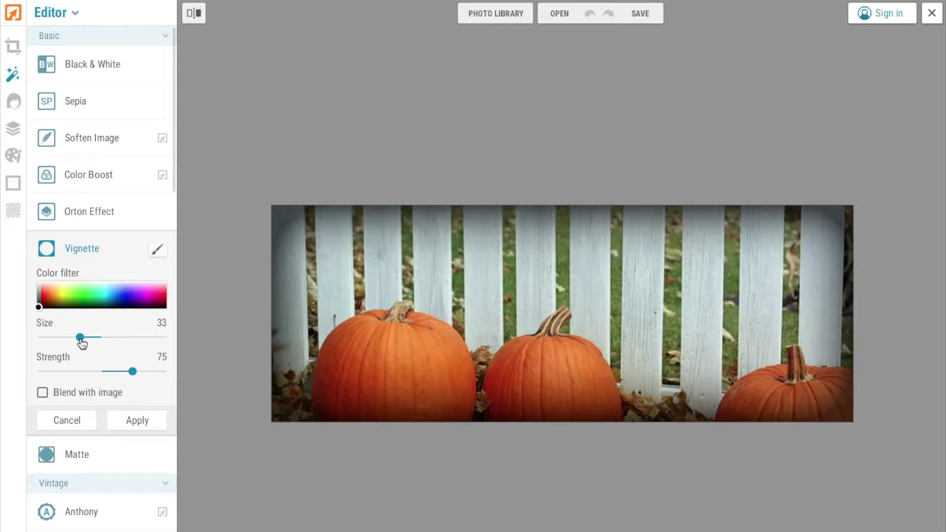
left_click(126, 421)
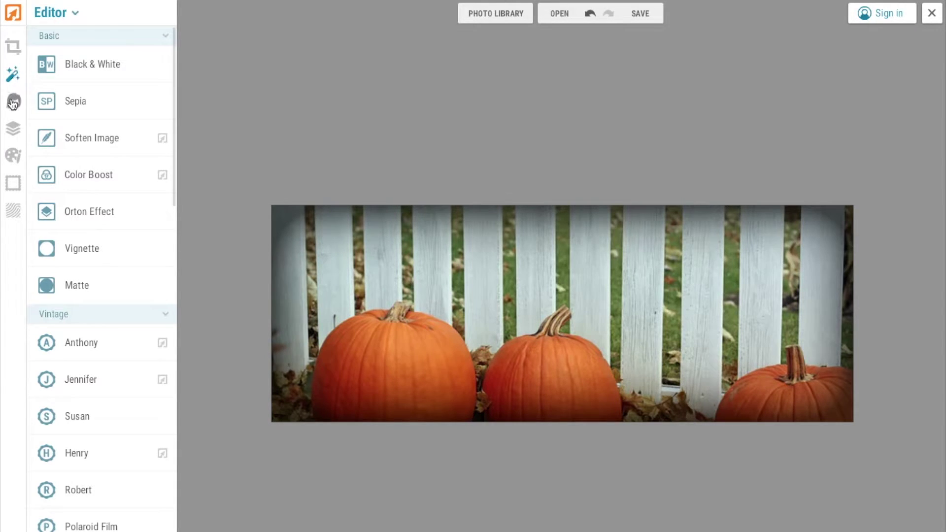
- Preview the Mirror Frame around the photo and discard it
left_click(12, 186)
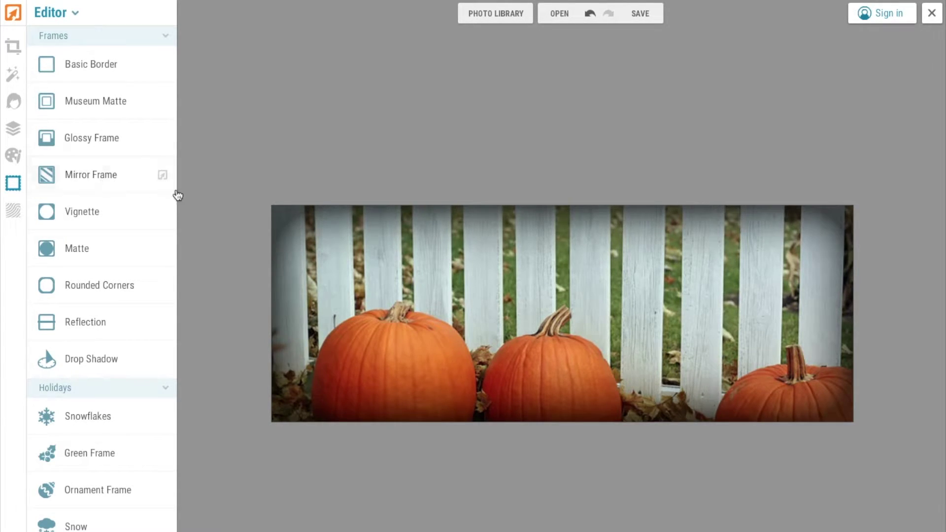
left_click(101, 177)
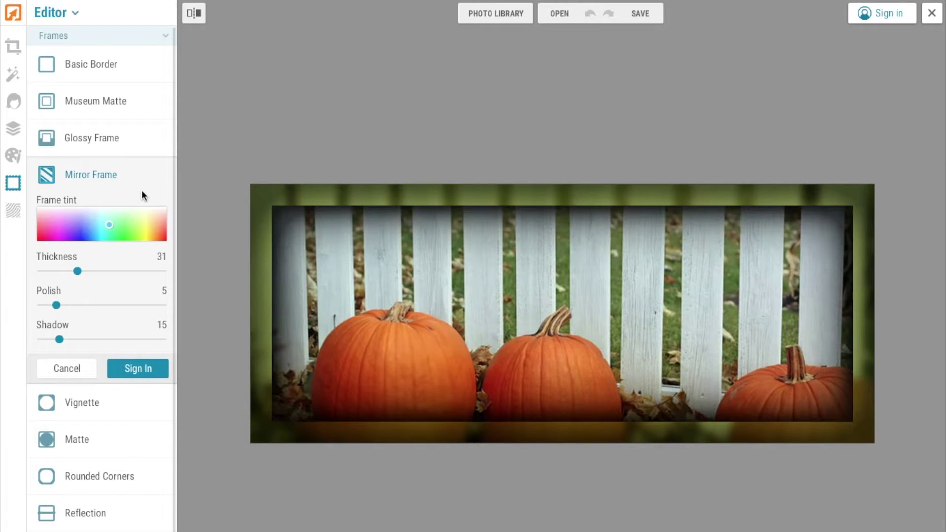
left_click(77, 369)
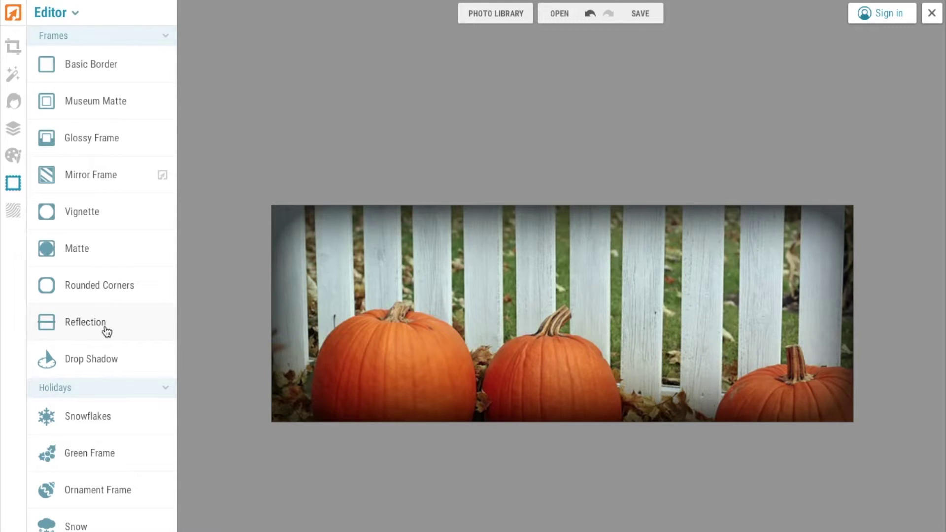
- Apply a Museum Matte frame with a dark gray outer color and an inner thickness of 9
left_click(105, 117)
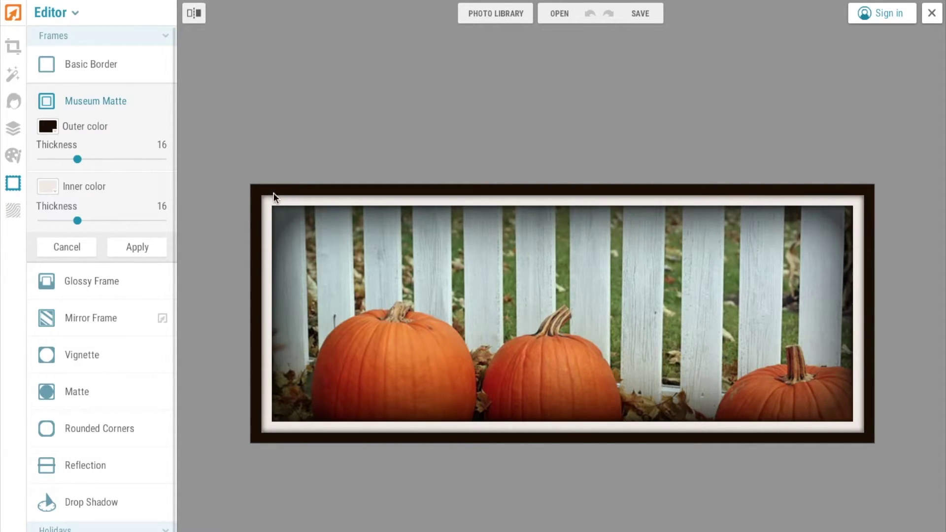
left_click(48, 127)
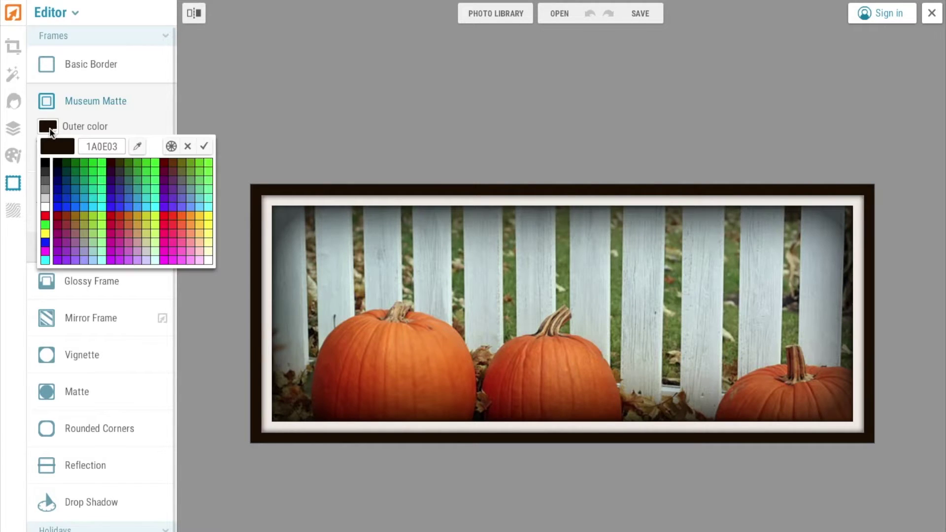
left_click(44, 172)
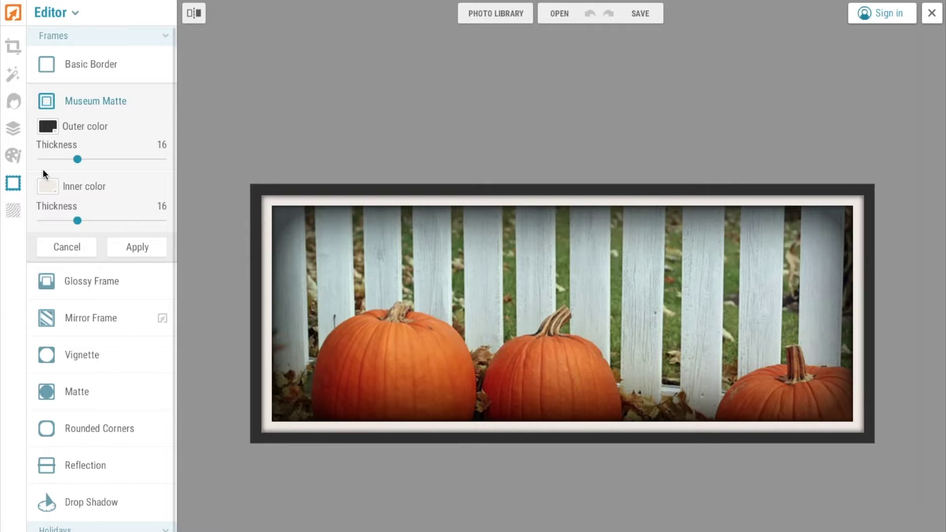
left_click_drag(77, 220, 63, 223)
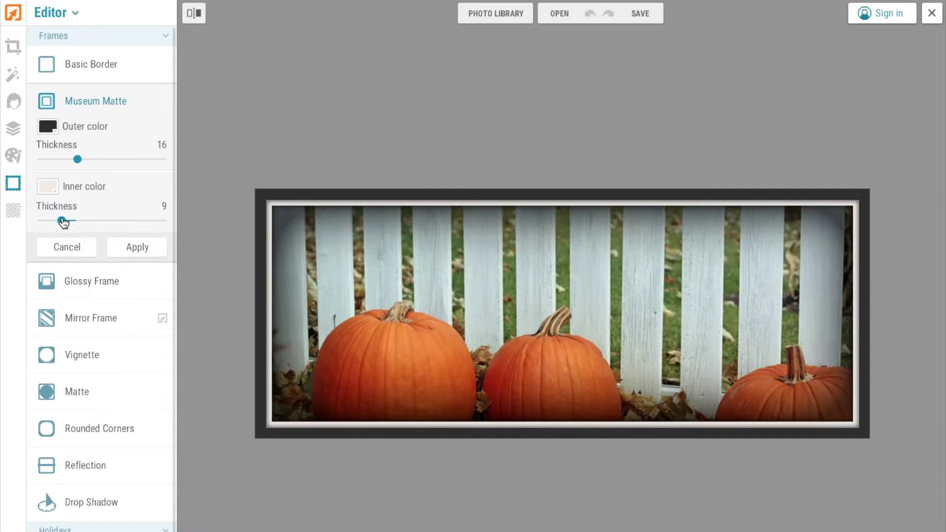
left_click(132, 247)
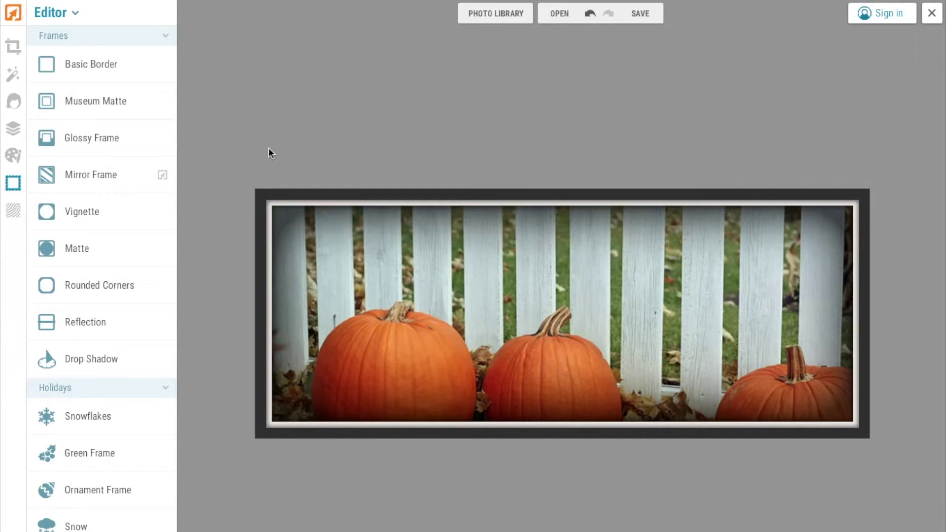
- Export the framed photo to the computer as a high-quality .jpg and start saving the generated picture as a file
left_click(643, 13)
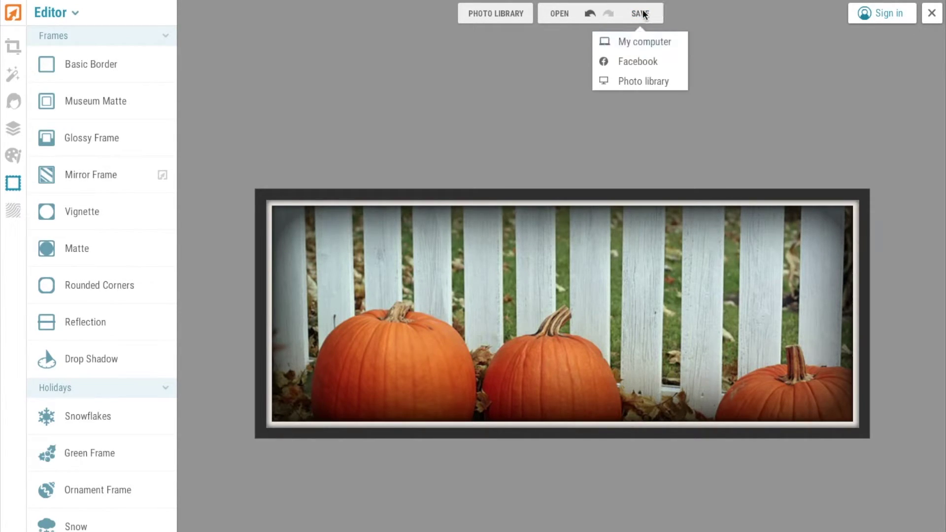
left_click(636, 40)
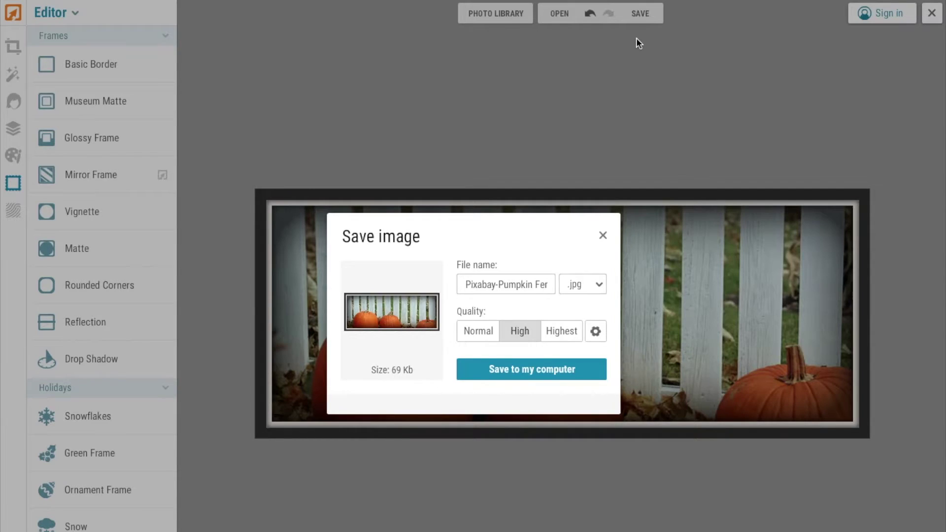
left_click(536, 373)
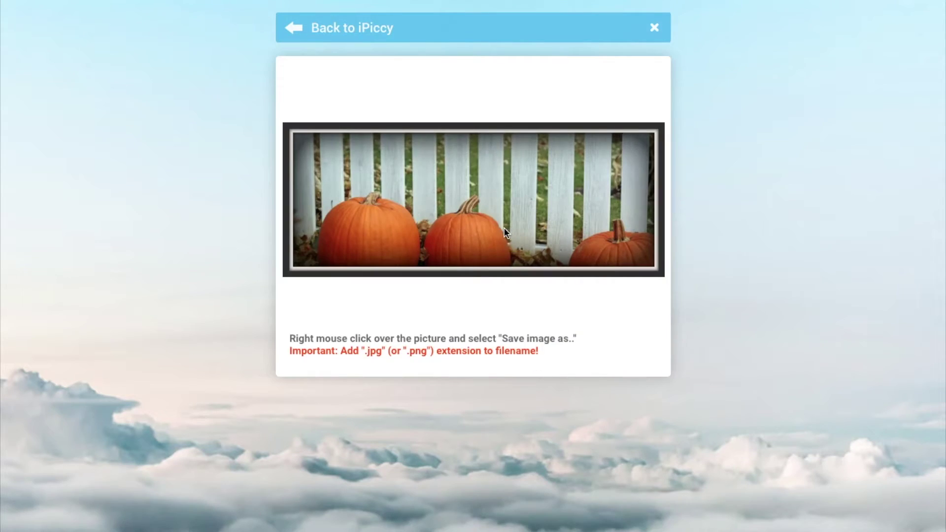
right_click(504, 194)
left_click(523, 257)
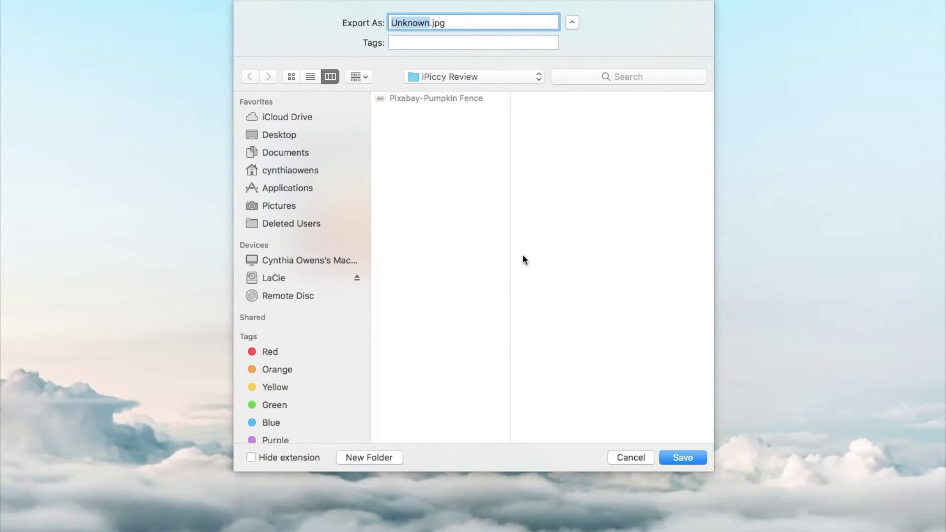
- Save the picture as Pumpkins wo Text.jpg in the iPiccy Review folder and return to the editor
type("Pimkins")
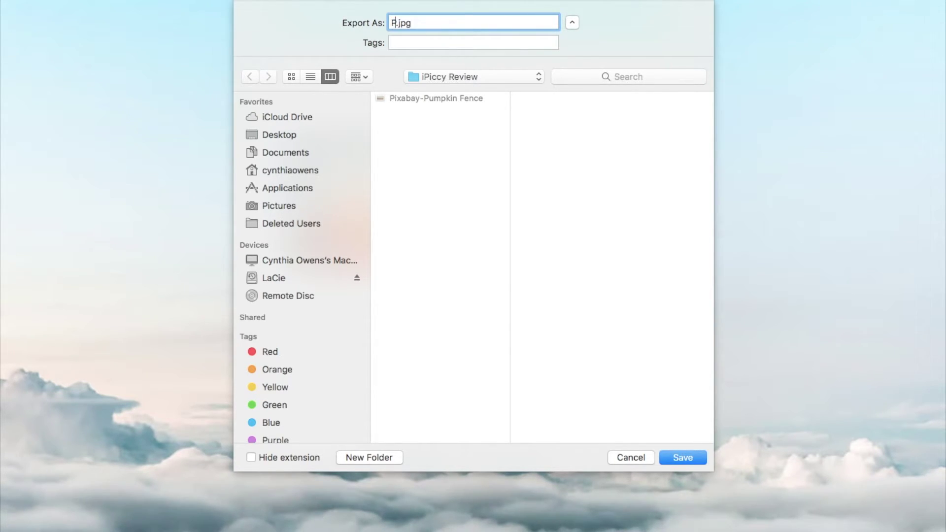
key("BackSpace")
key("BackSpace")
key("BackSpace")
key("BackSpace")
key("BackSpace")
key("BackSpace")
type("umpkins wo te")
key("BackSpace")
key("BackSpace")
type("Text")
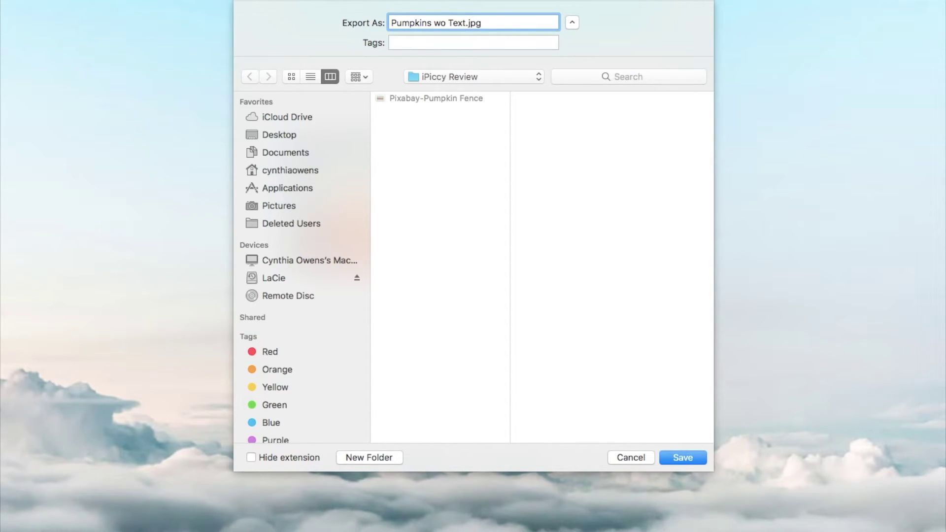
left_click(694, 460)
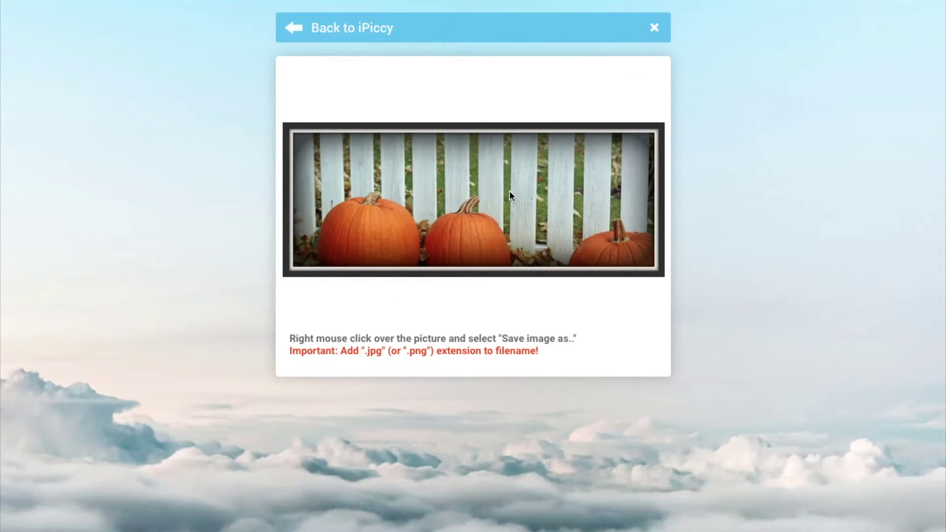
left_click(339, 33)
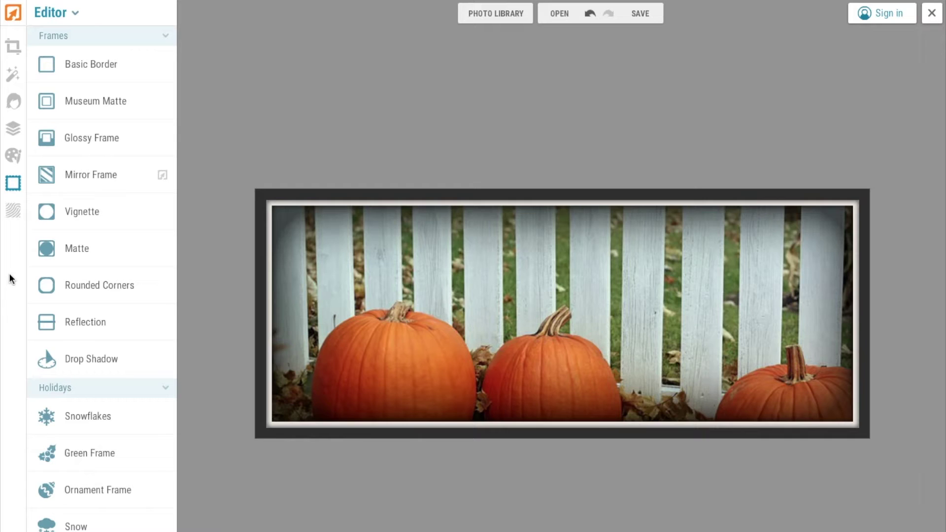
- Add a text layer to the photo and set its font to the local font Garamond Bold
left_click(12, 132)
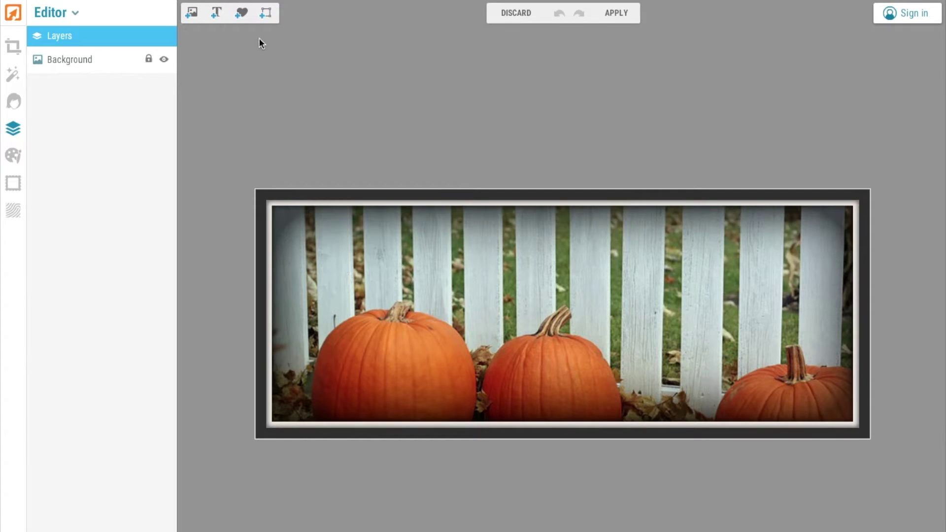
left_click(216, 13)
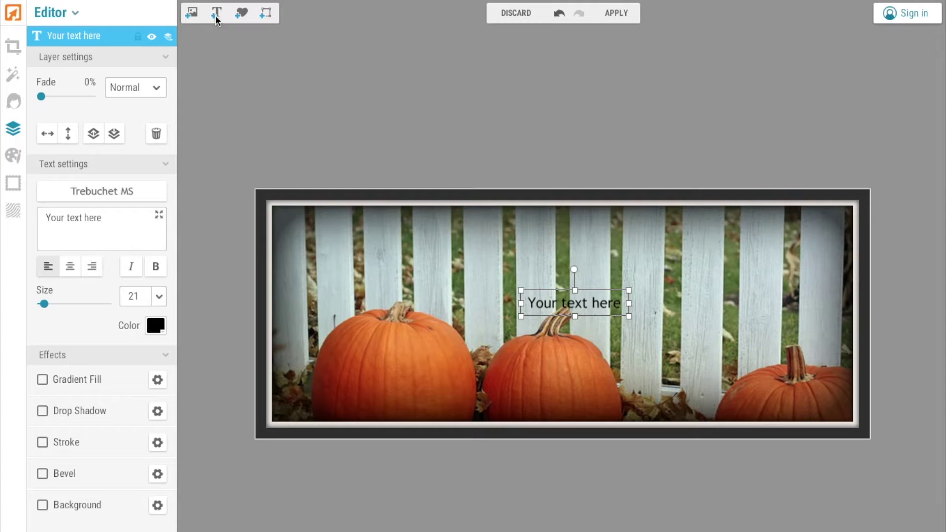
left_click(141, 189)
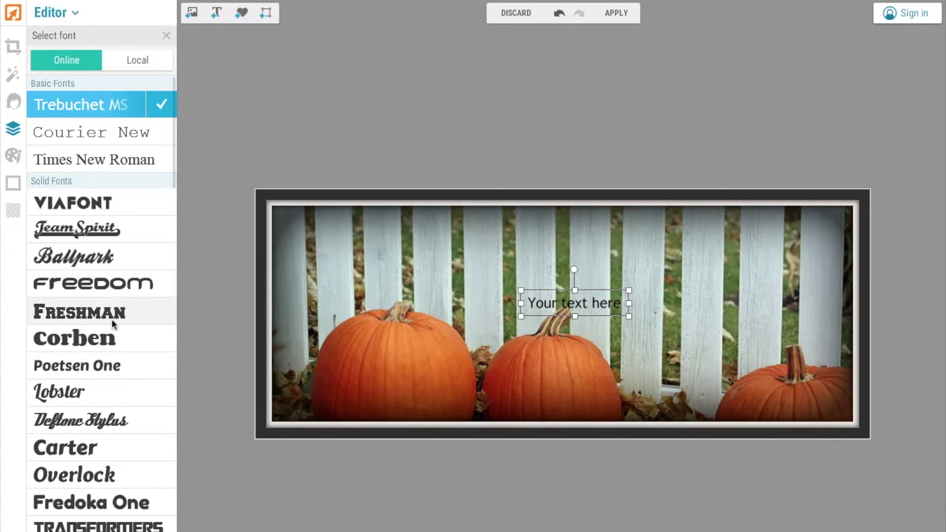
left_click_drag(173, 176, 182, 374)
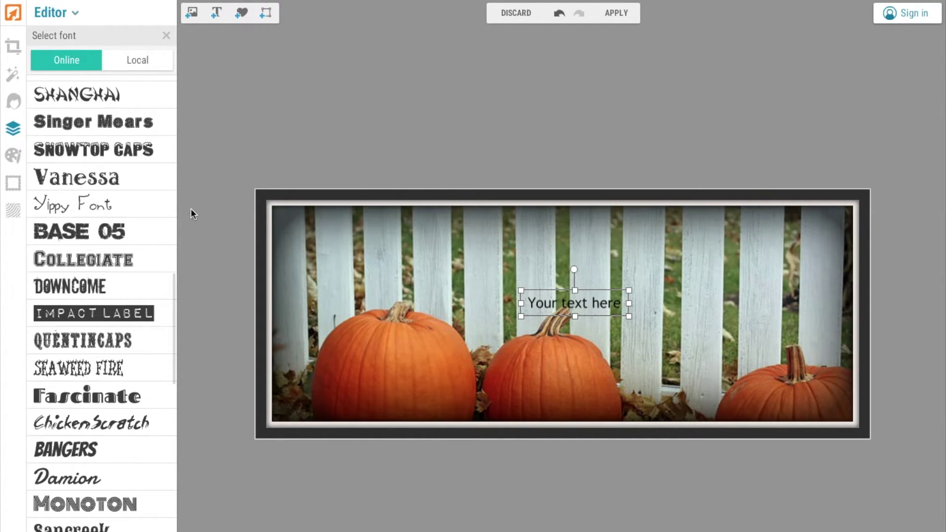
left_click(141, 62)
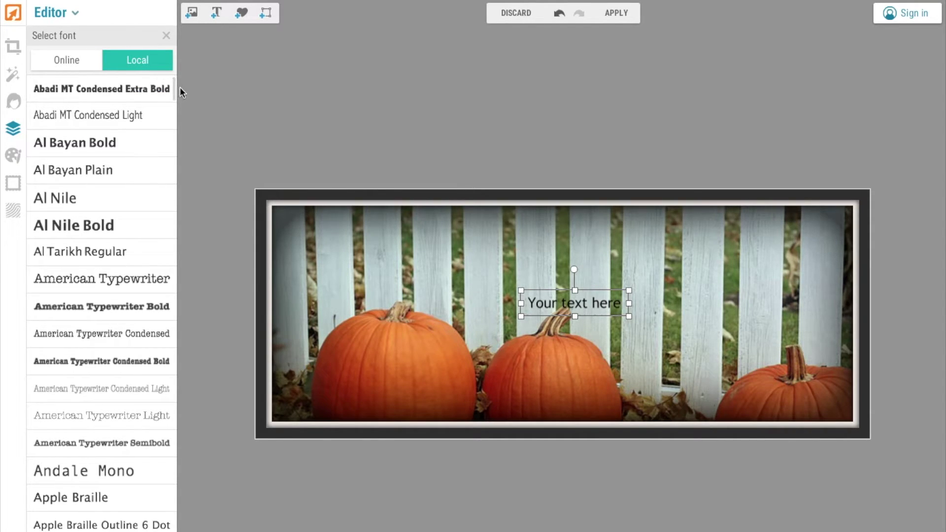
left_click_drag(175, 91, 176, 257)
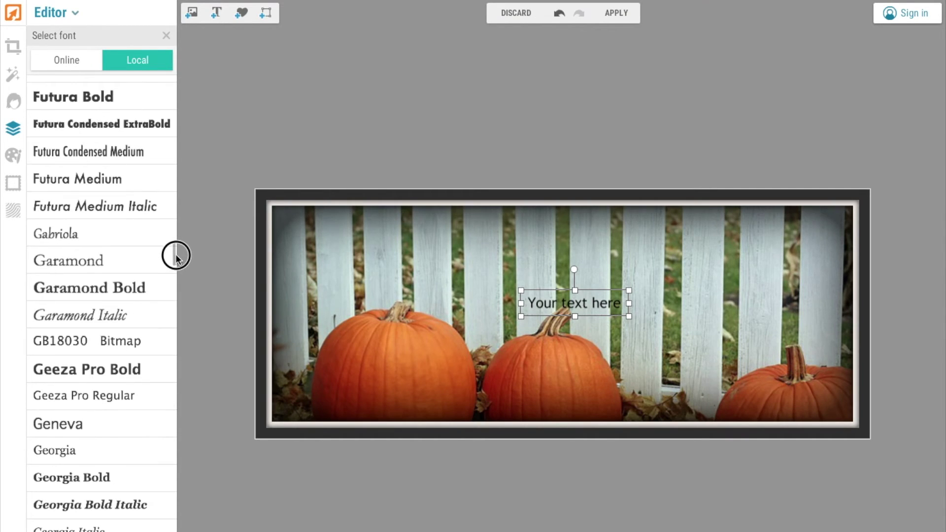
left_click(145, 291)
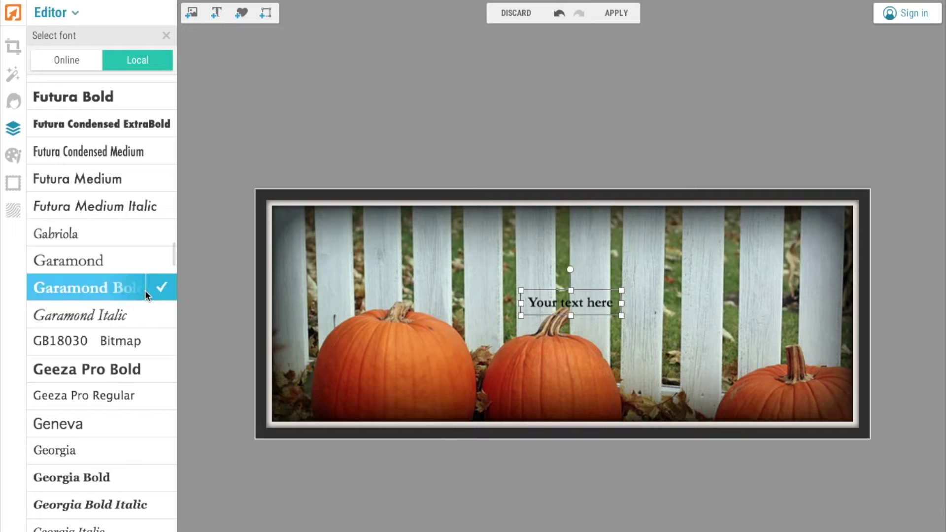
left_click(166, 36)
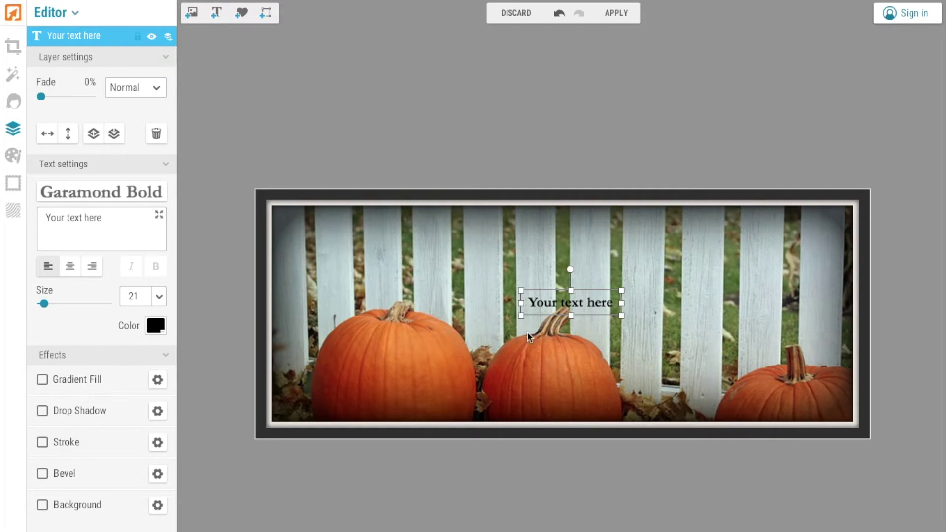
- Move the text box to the upper right of the fence and replace its text with "Seek beauty in every season."
left_click_drag(566, 304, 682, 269)
left_click_drag(121, 217, 31, 217)
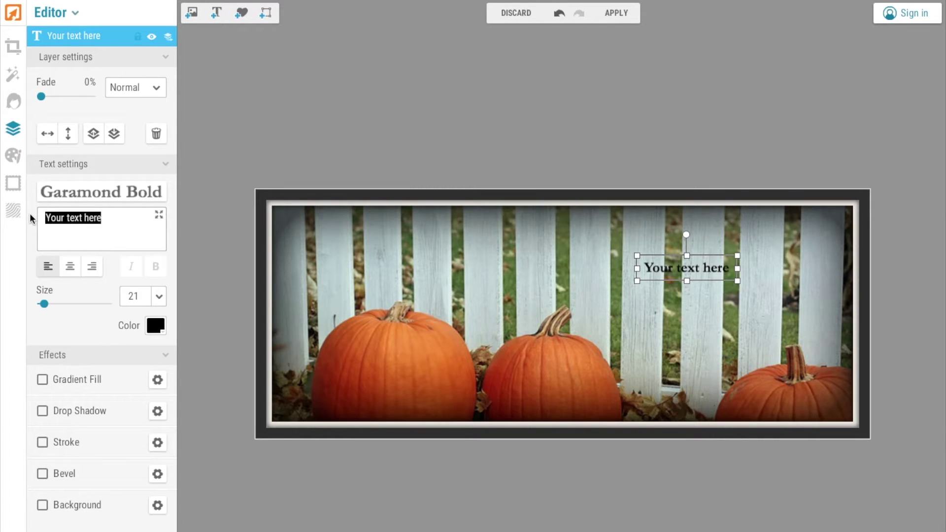
type("Seek beauty in every season")
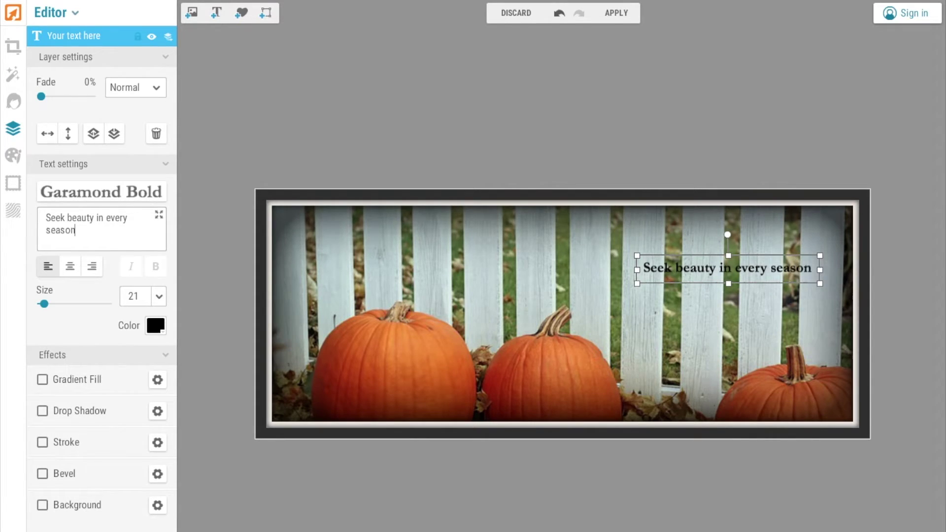
type(".")
- Enlarge the text to size 39 and reposition it so the whole line fits inside the frame above the pumpkins
left_click(44, 304)
left_click_drag(44, 307, 49, 308)
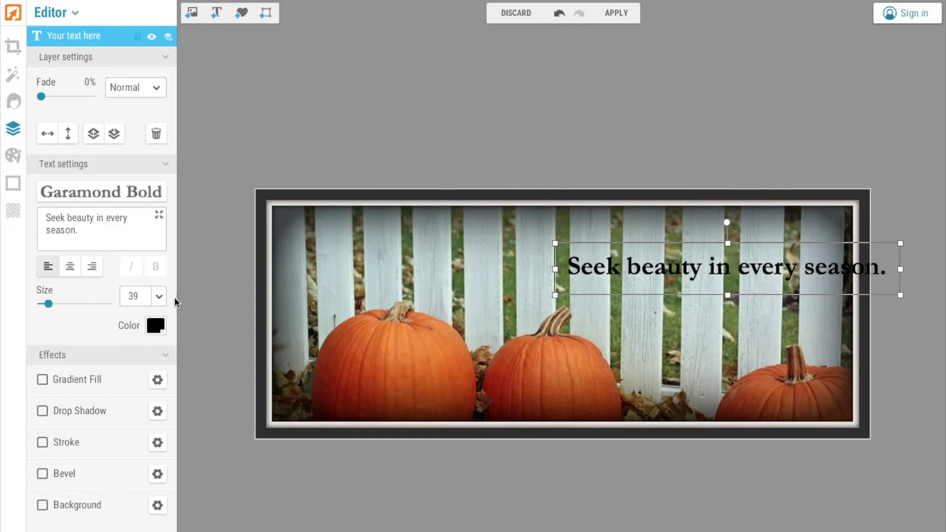
left_click_drag(687, 289, 609, 266)
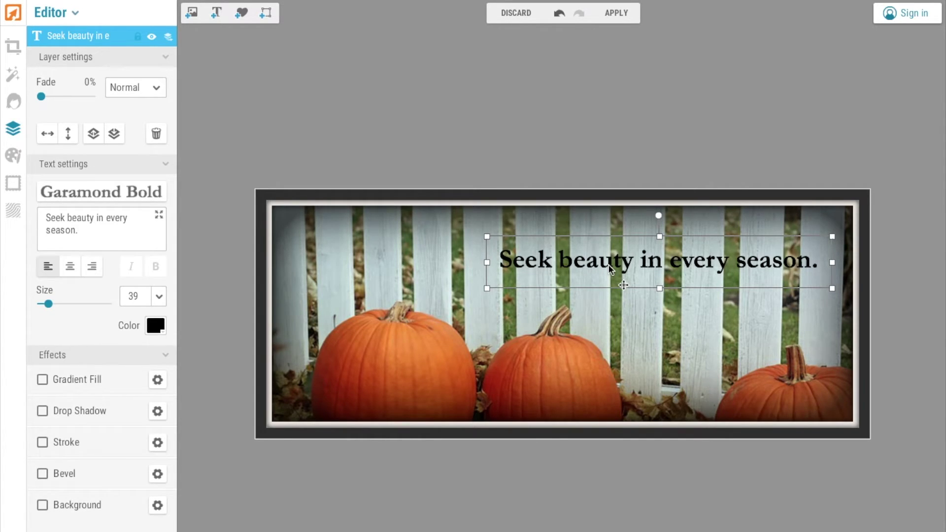
- Color the text orange by sampling the left pumpkin with the eyedropper
left_click(155, 326)
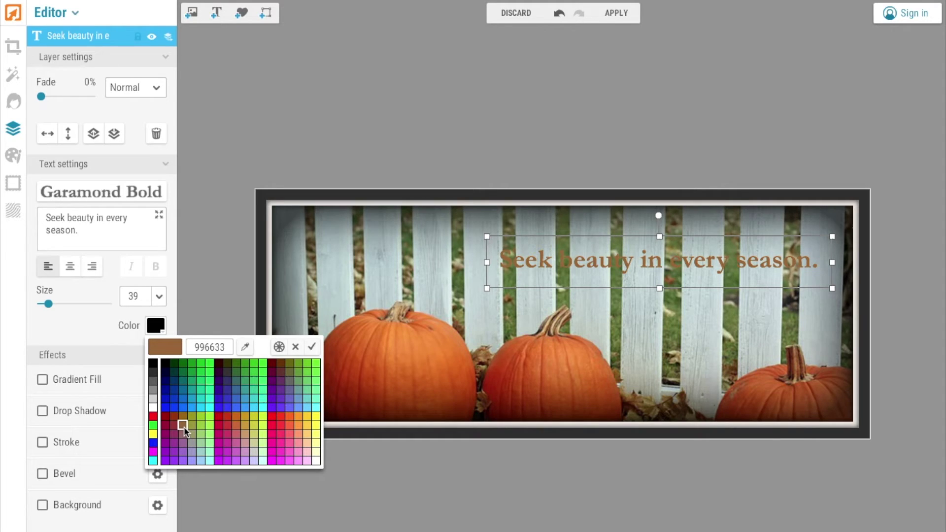
left_click(245, 348)
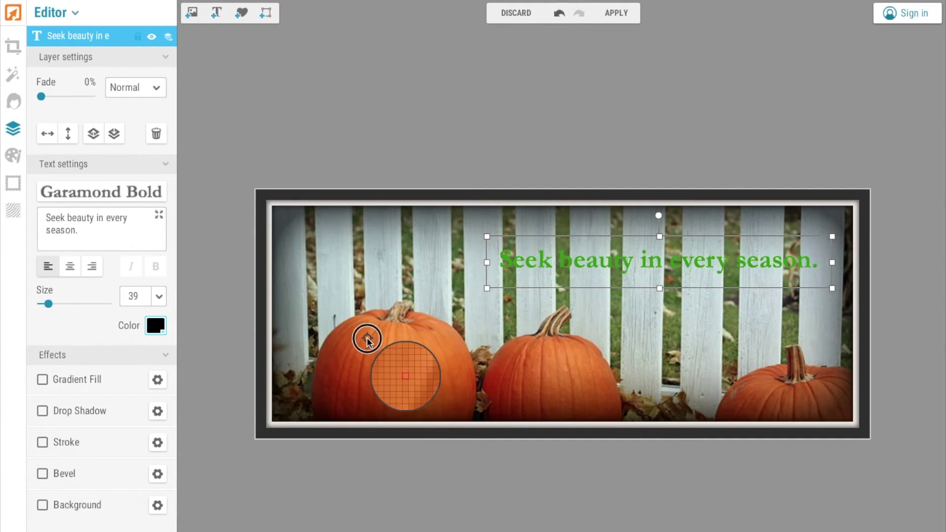
left_click(367, 339)
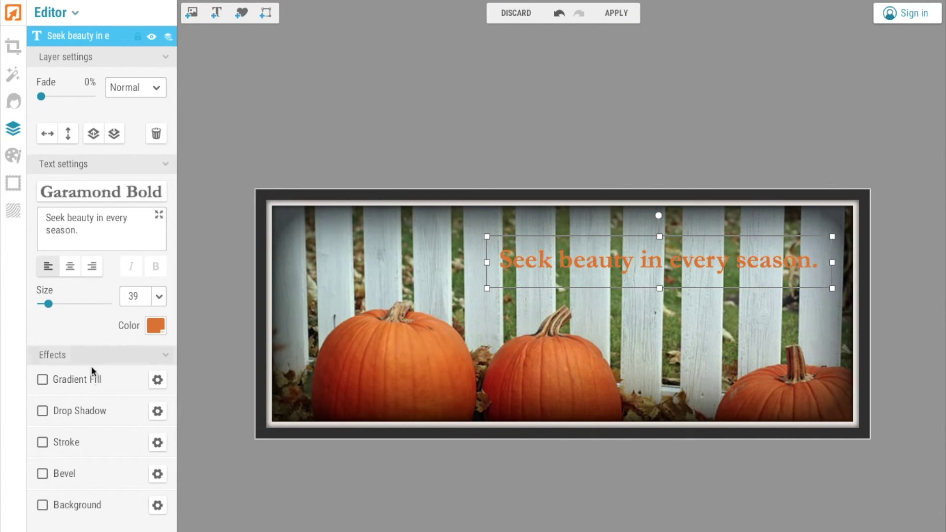
- Add a Background effect to the text in dark brown sampled beside the left pumpkin, with 86% opacity
left_click(43, 504)
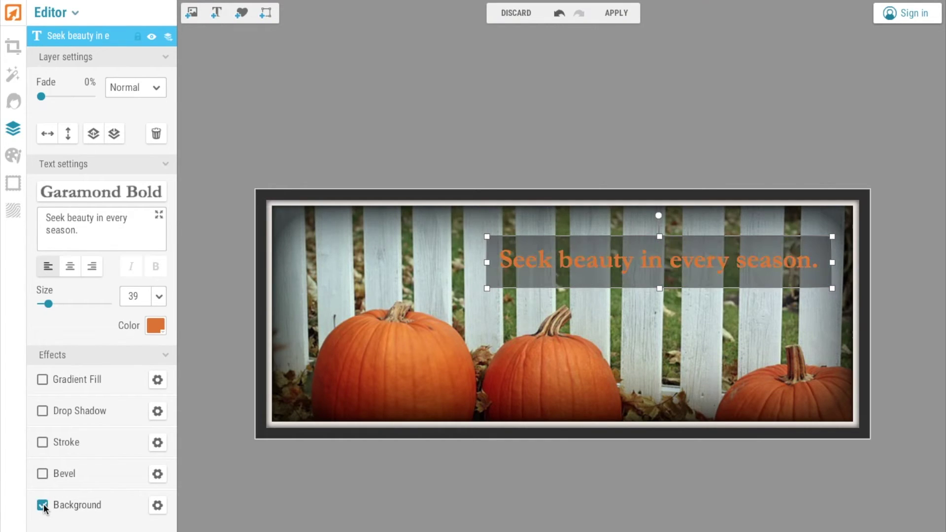
left_click(159, 507)
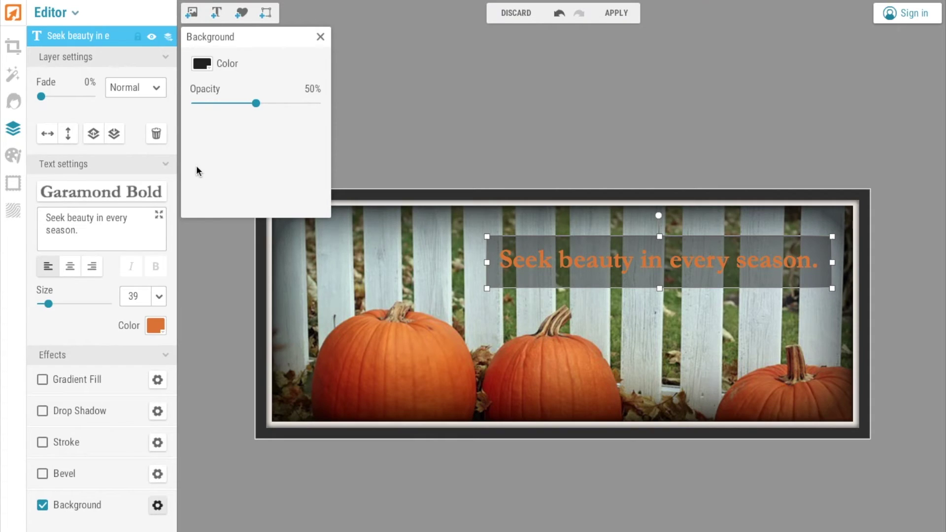
left_click(209, 65)
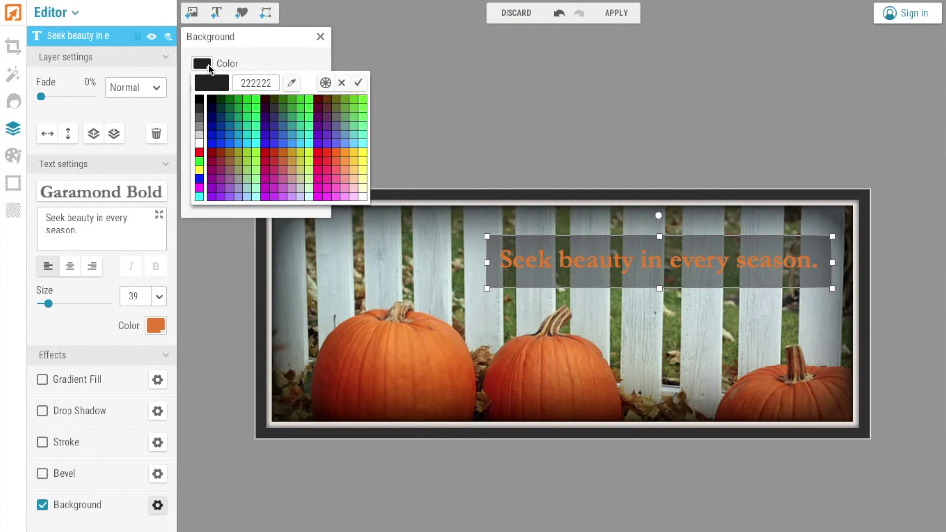
left_click(292, 83)
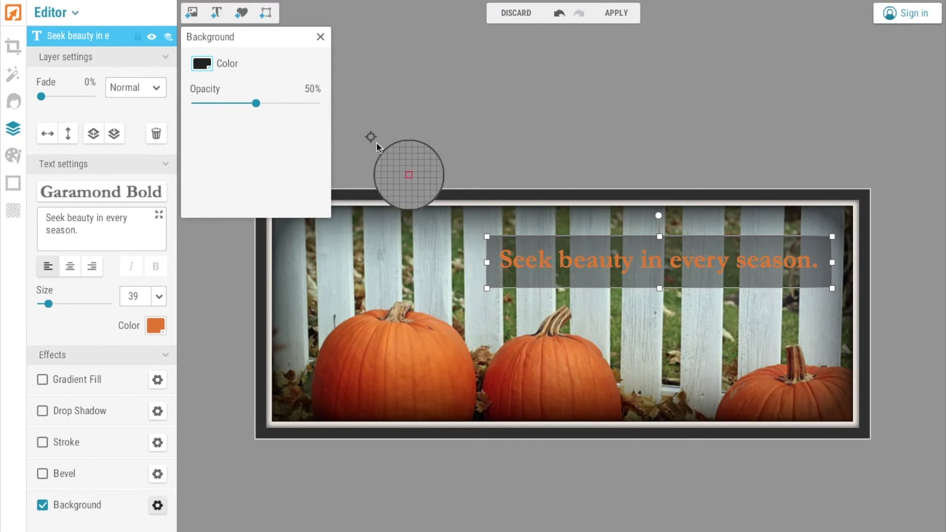
left_click(475, 356)
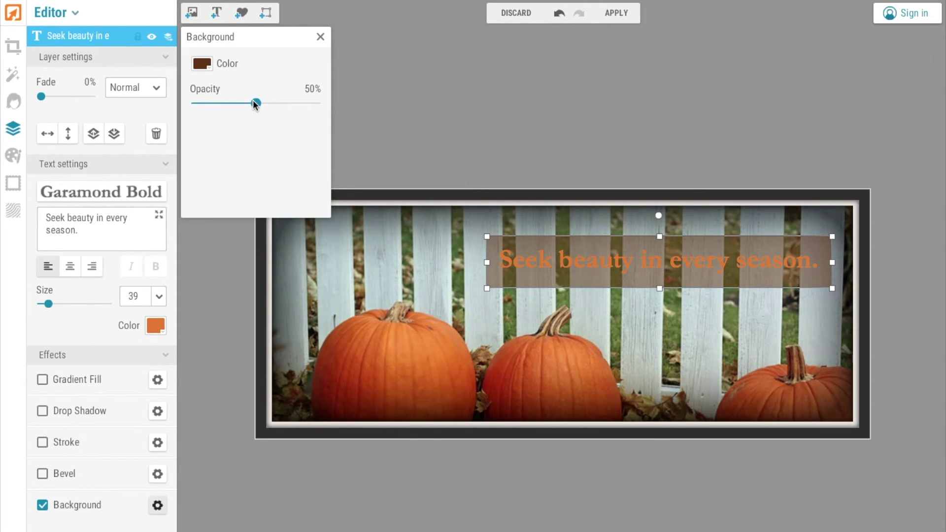
left_click_drag(259, 108, 299, 106)
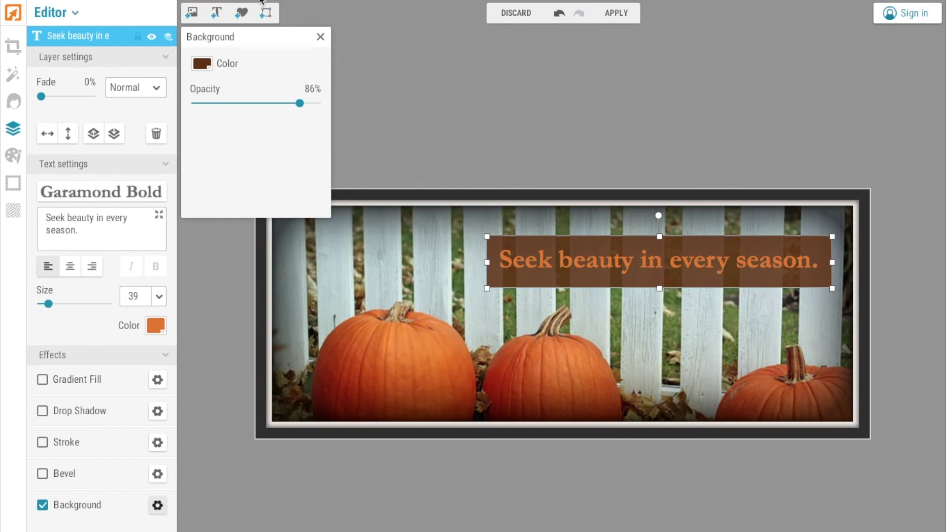
left_click(319, 38)
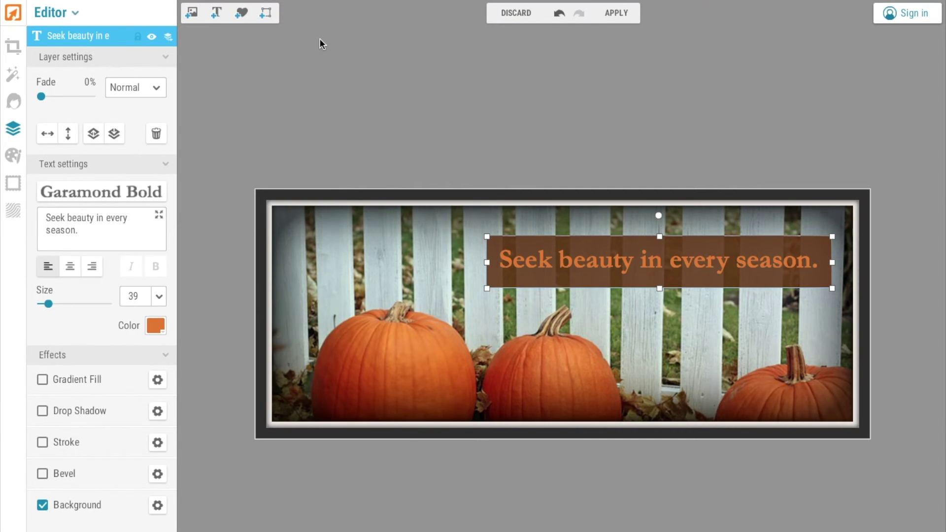
- Deselect the text layer and apply the changes to flatten all layers into one image
left_click(242, 518)
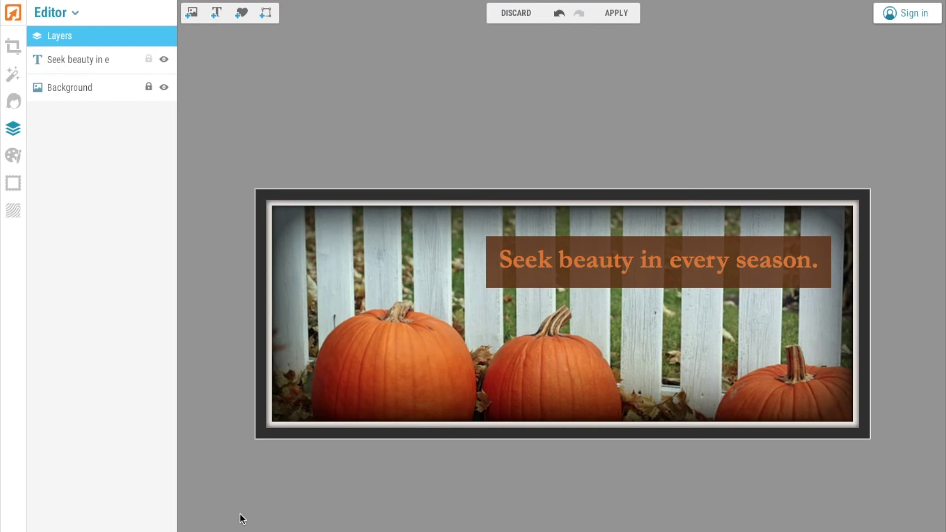
left_click(621, 11)
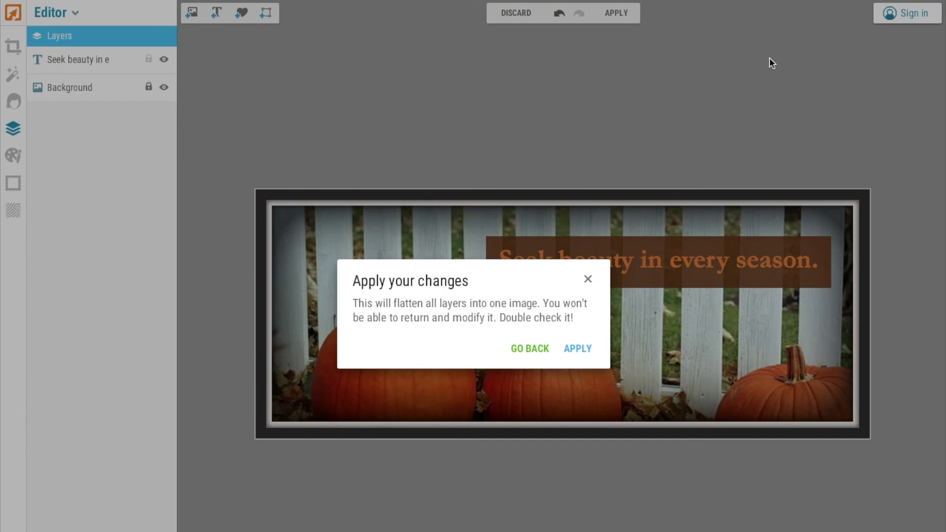
left_click(577, 348)
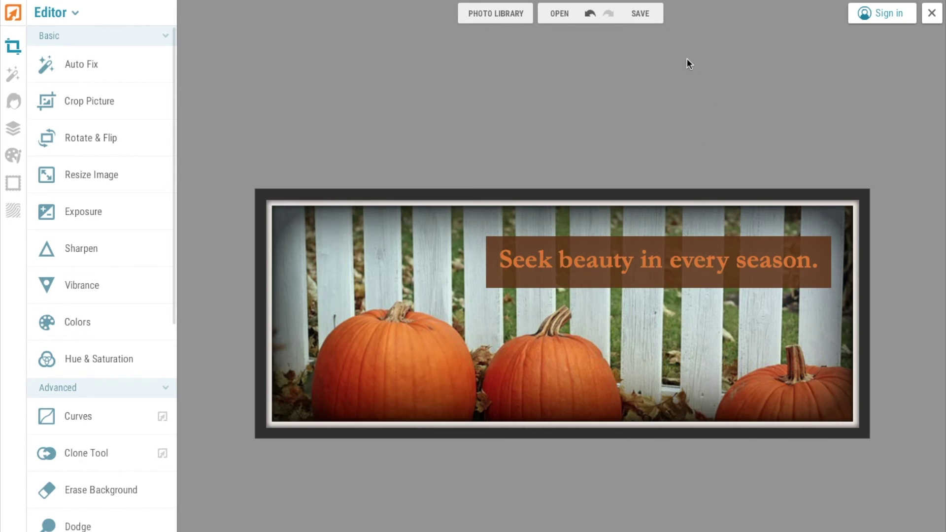
- Save the captioned image to the computer as "Pumpkins w Text Nov 2017.jpg" in the iPiccy Review folder and return to the editor
left_click(642, 15)
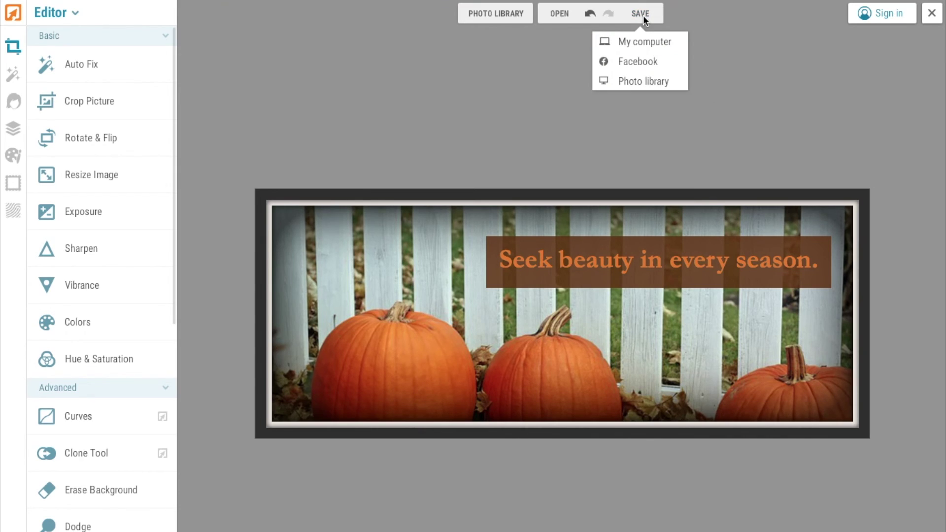
left_click(635, 42)
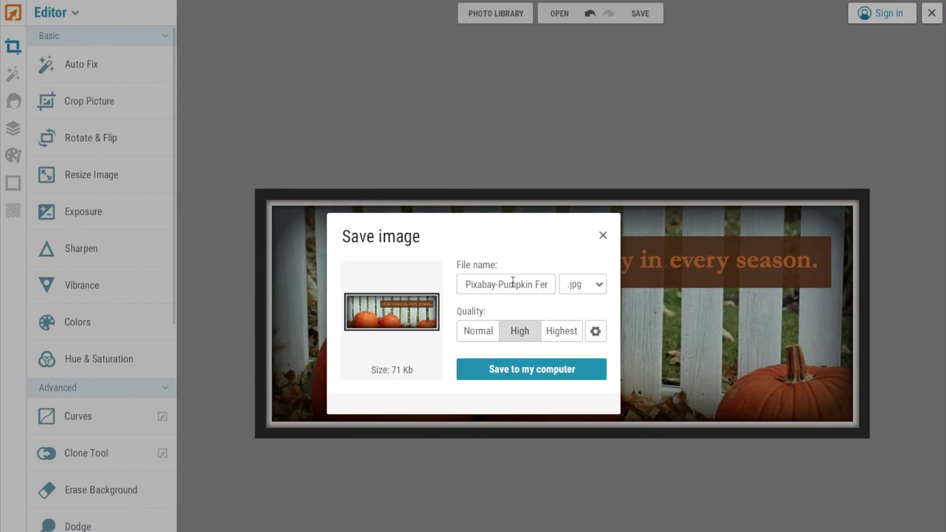
left_click(526, 369)
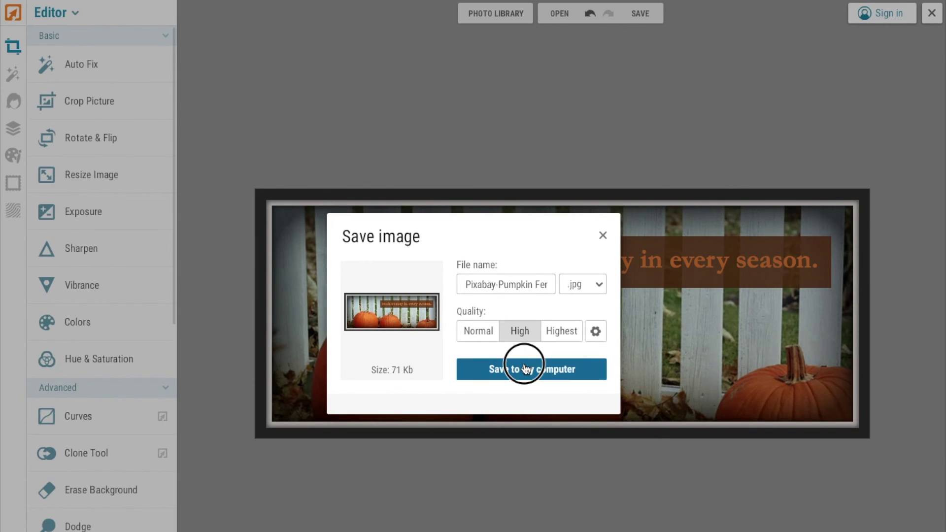
right_click(498, 210)
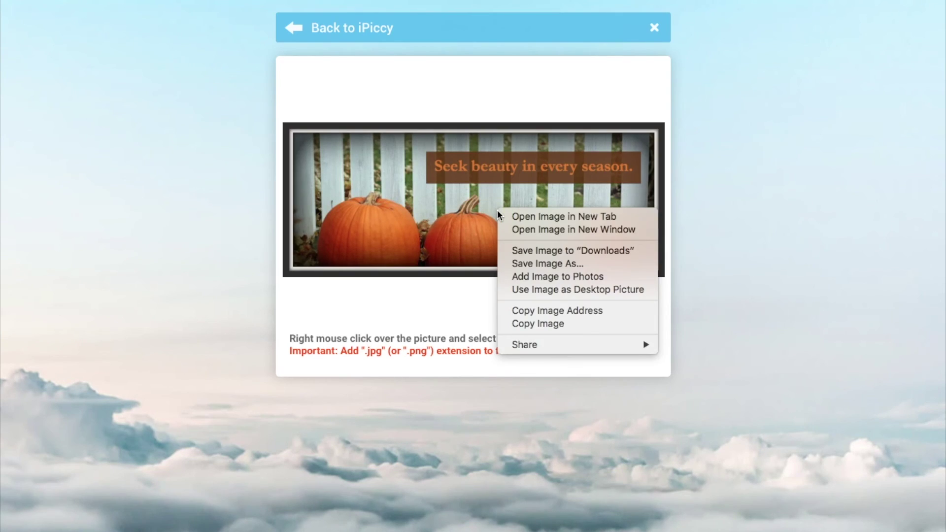
left_click(507, 264)
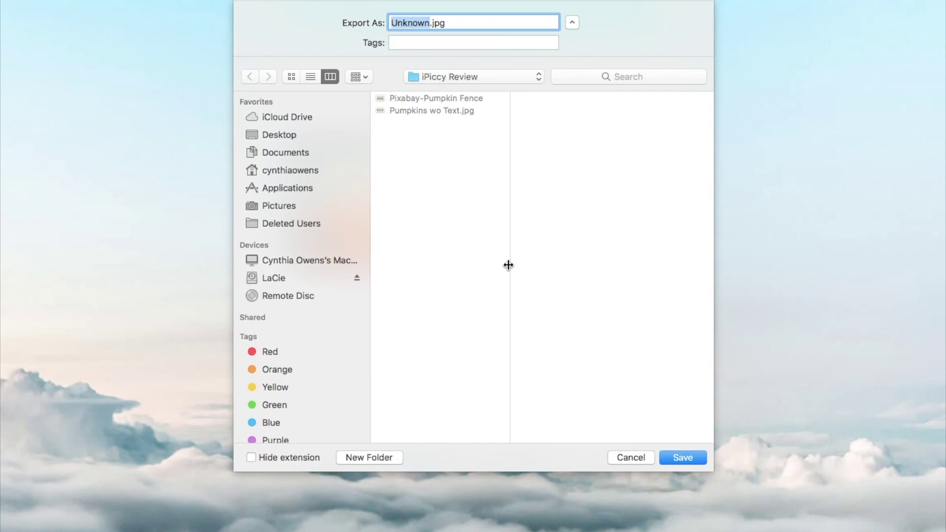
type("Pum")
type("pkins w ")
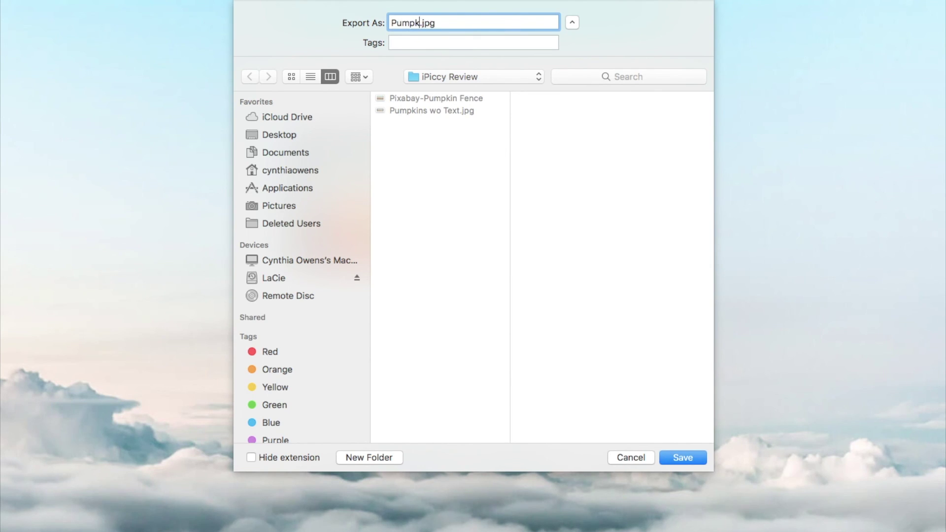
type("Text Nov 2017")
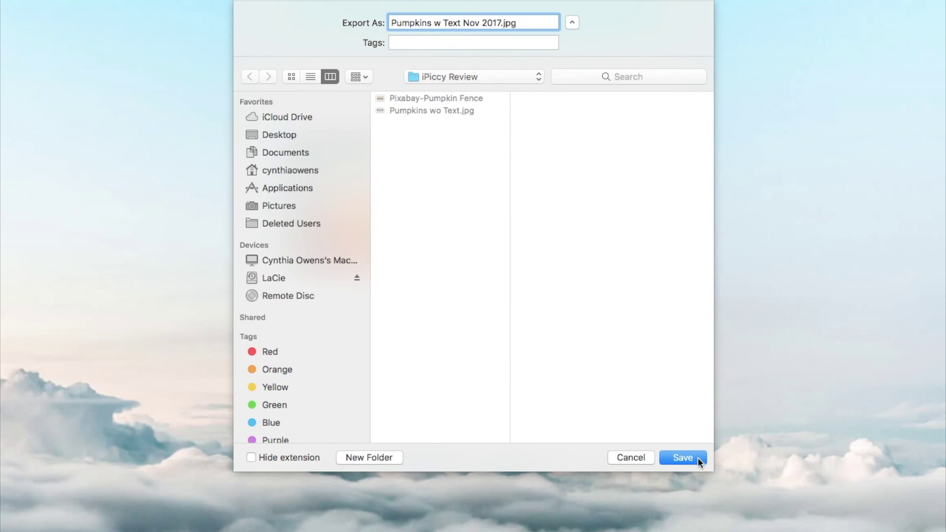
left_click(697, 457)
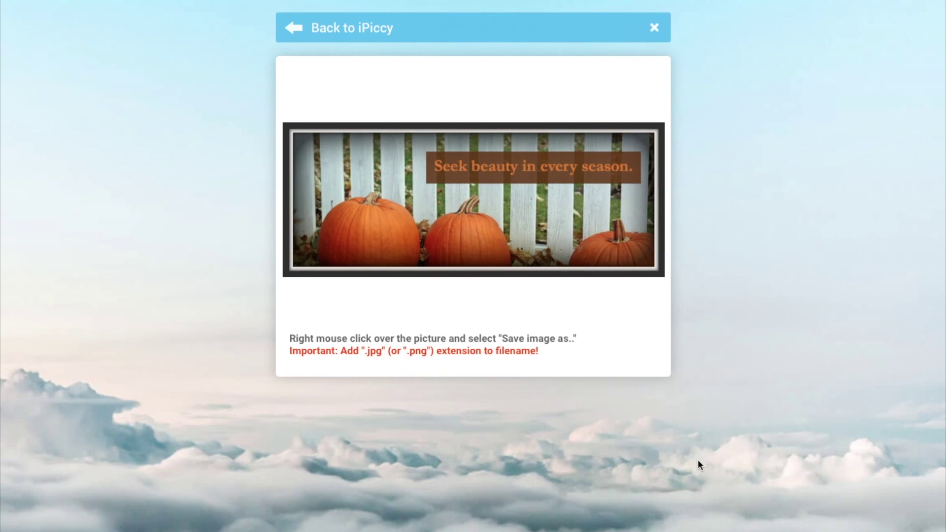
left_click(365, 38)
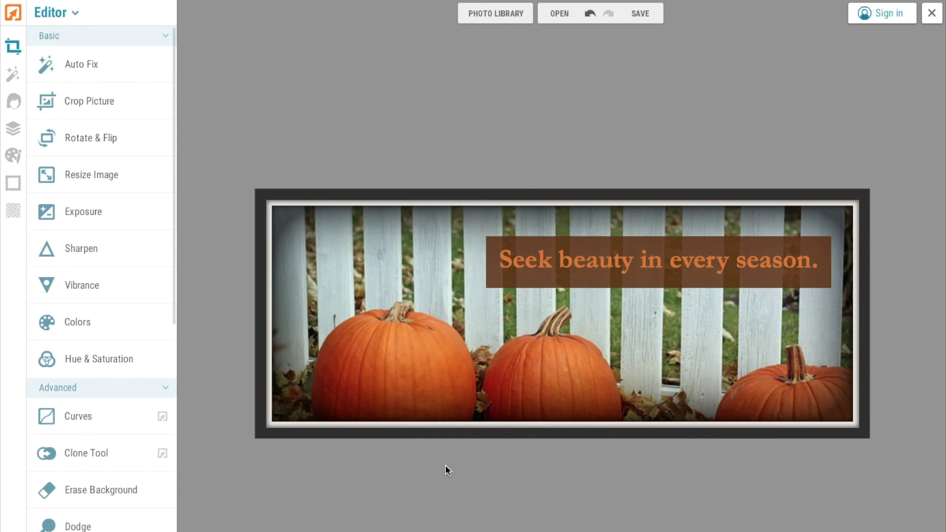
left_click_drag(176, 303, 162, 457)
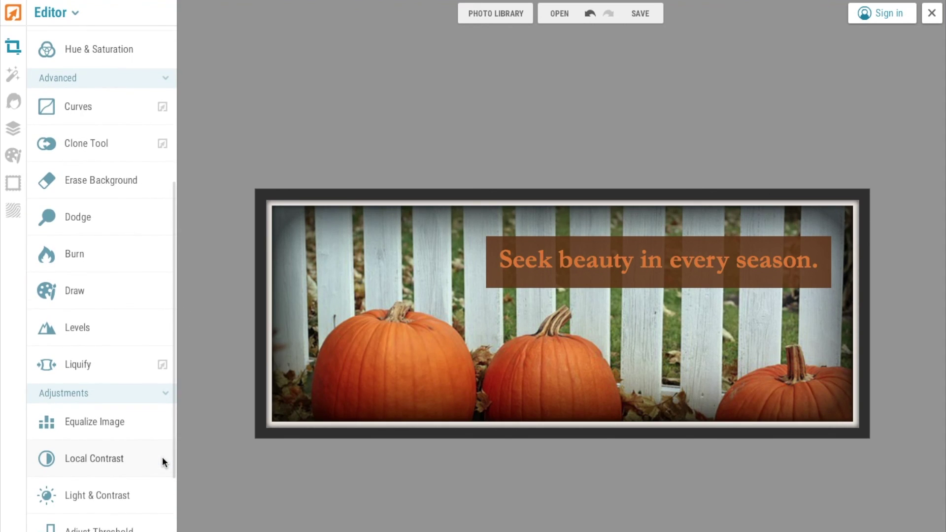